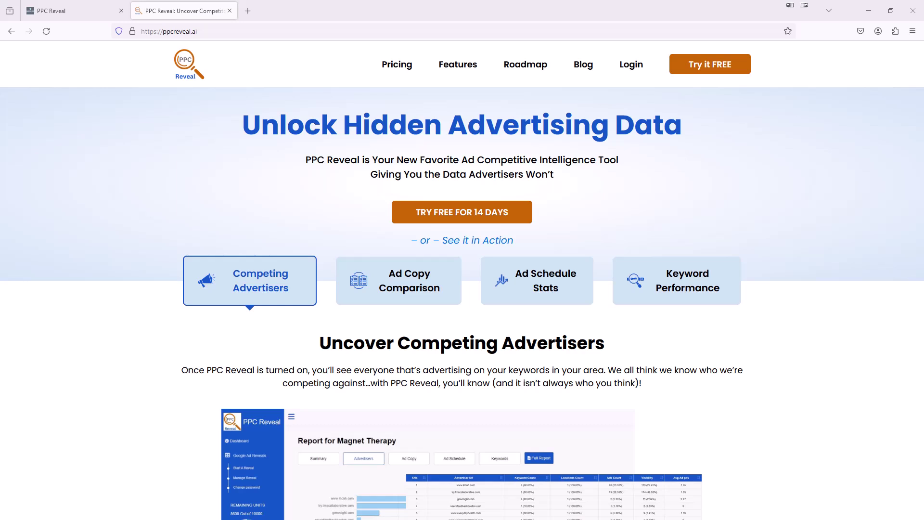
# Bring up the Start A Reveal form and enter 'Email Marketing' as the Reveal Name
pyautogui.click(84, 12)
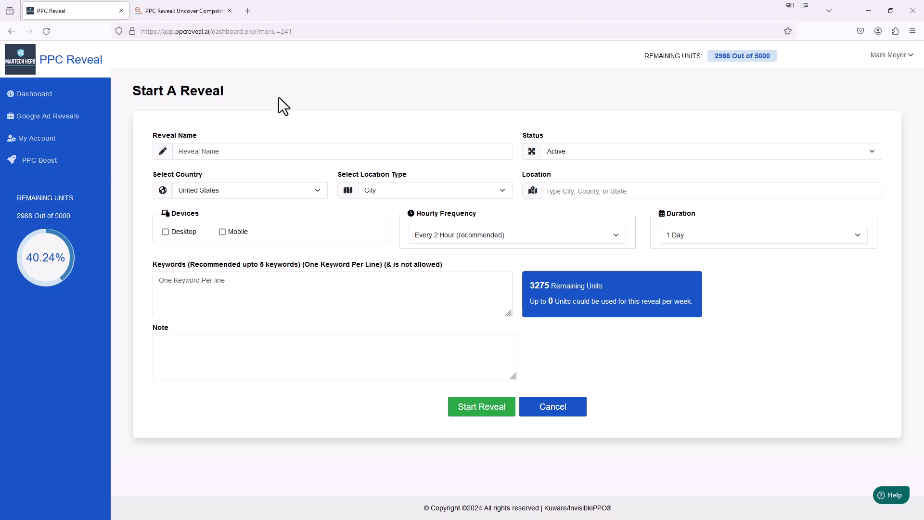
pyautogui.click(221, 152)
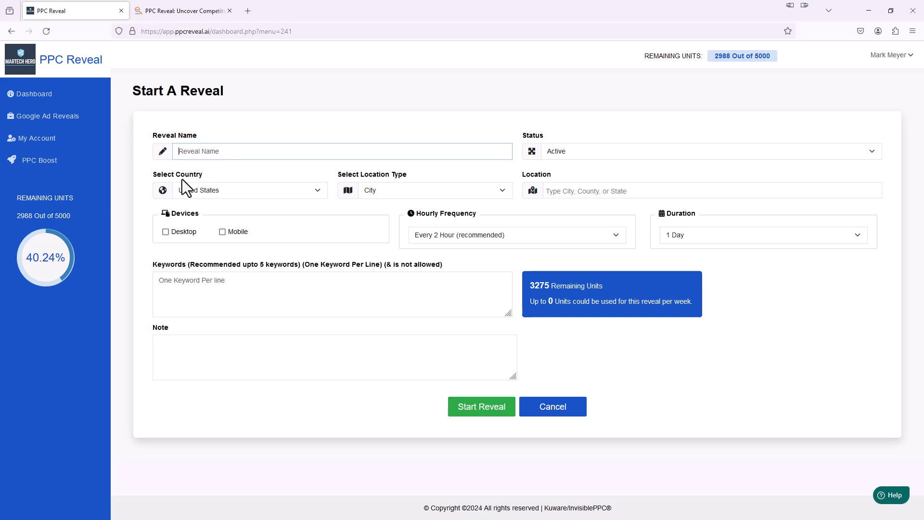
pyautogui.write('Emai')
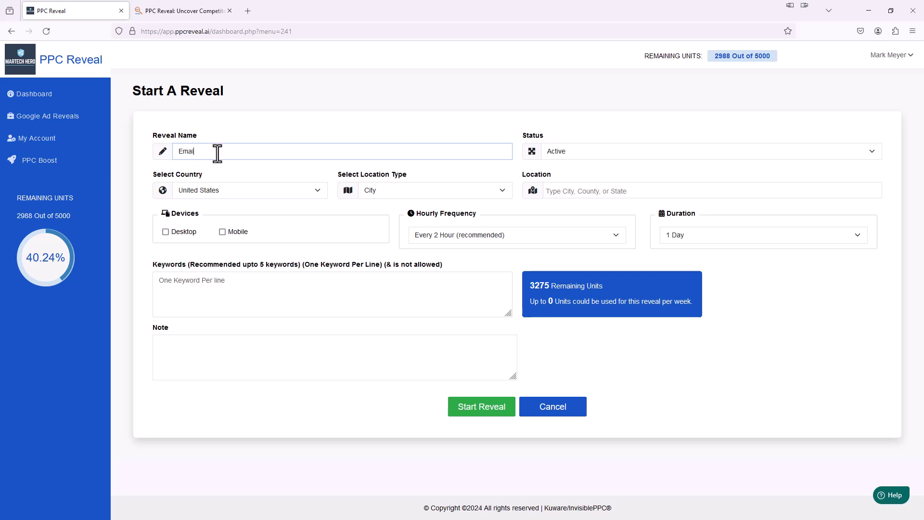
pyautogui.write('l Marketing')
# Set the reveal location to the city Chicago, Illinois
pyautogui.click(571, 196)
pyautogui.write('Chicago')
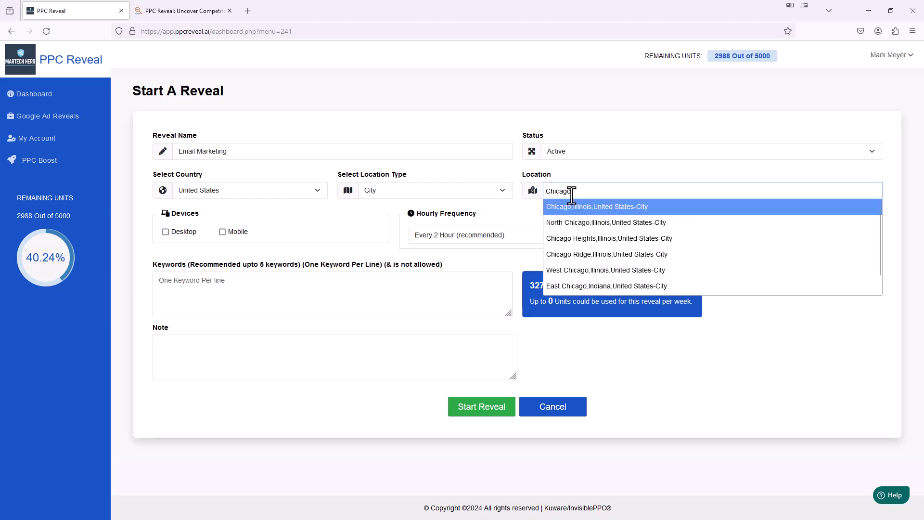
pyautogui.click(599, 212)
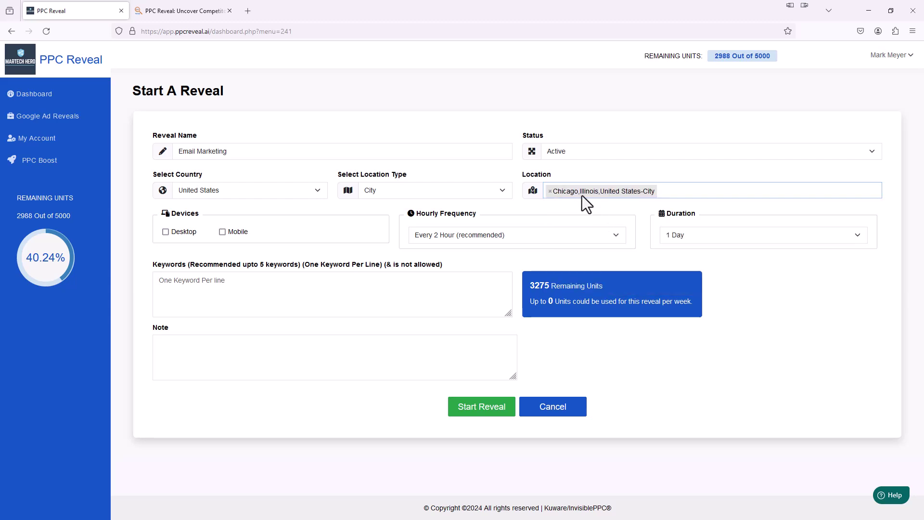
# Include desktop devices and set the reveal duration to 2 Weeks
pyautogui.click(166, 232)
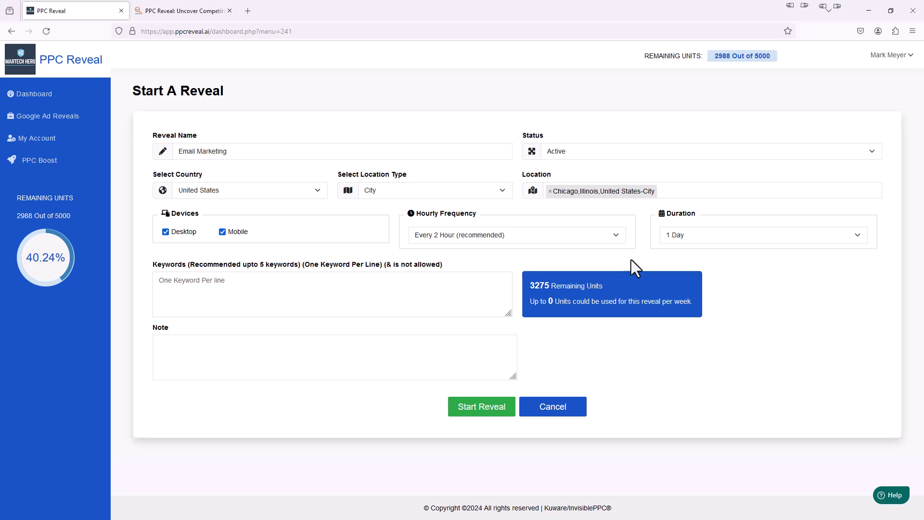
pyautogui.click(706, 235)
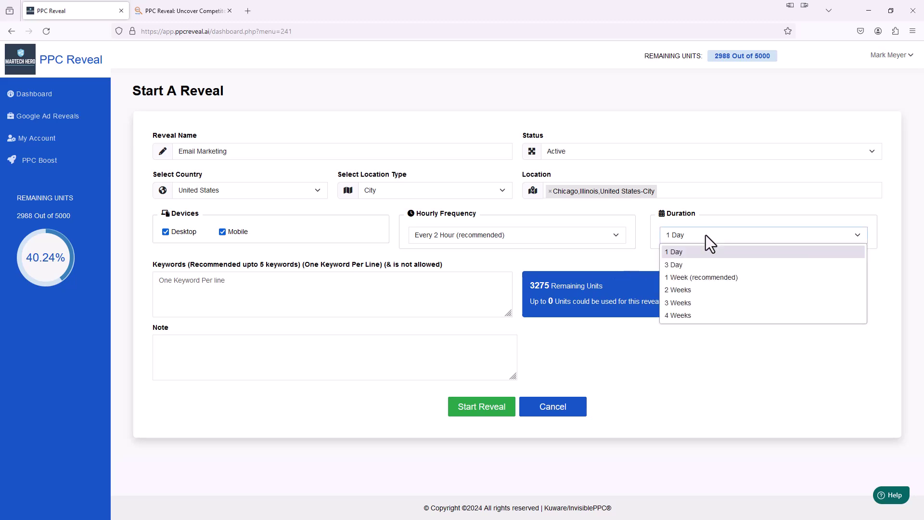
pyautogui.click(689, 290)
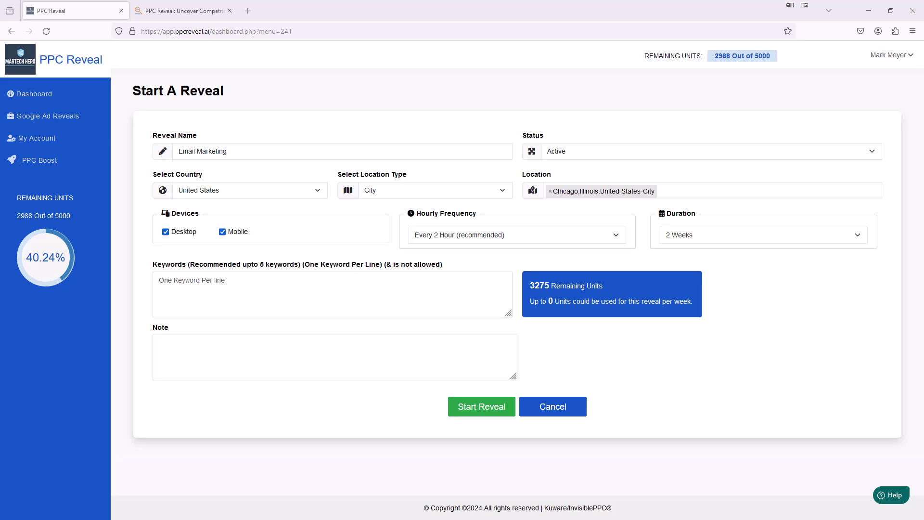
# Paste the keywords email marketing, email platforms, email tools, mass email service and mailing list
pyautogui.click(180, 294)
pyautogui.hotkey('ctrl', 'v')
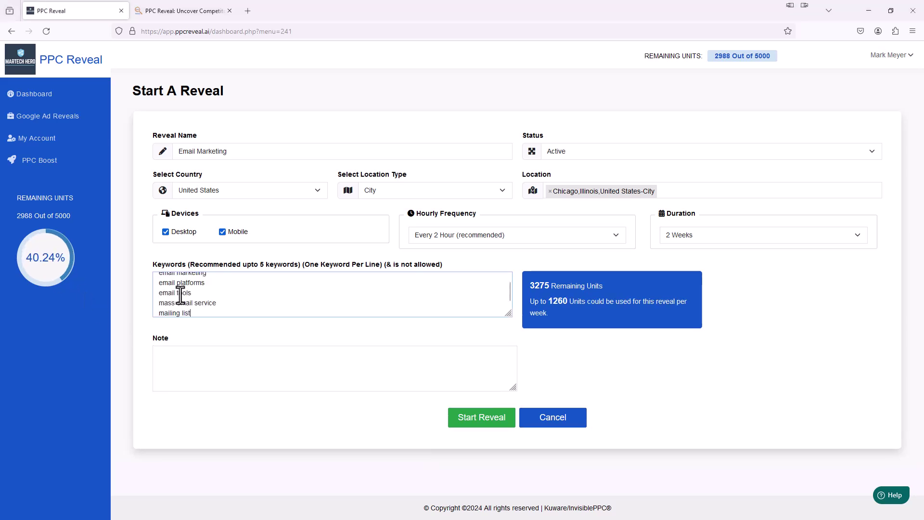
pyautogui.scroll(2, 219, 296)
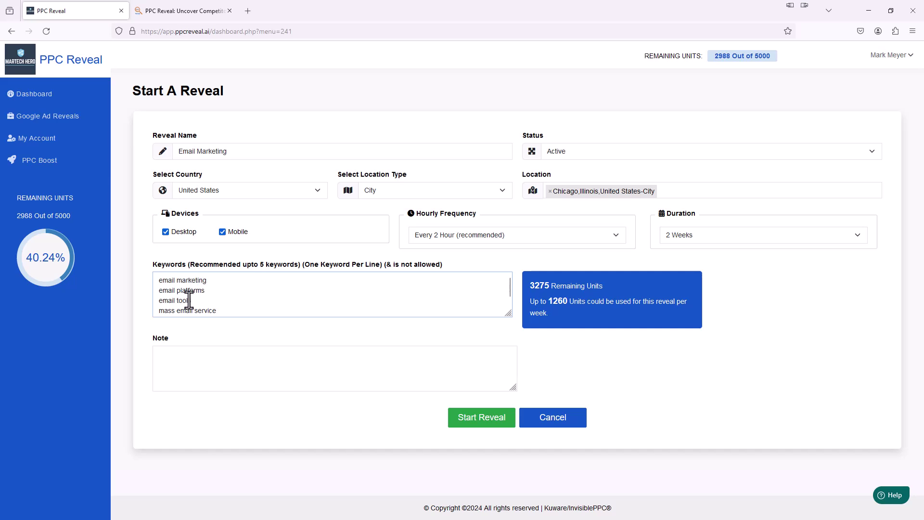
pyautogui.scroll(-1, 234, 303)
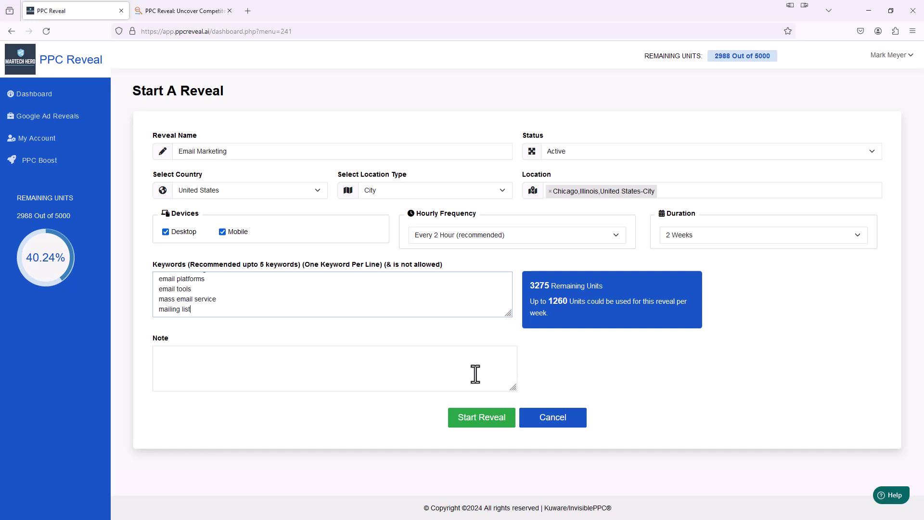
# Launch the reveal, refresh the Dashboard, and open the Email Marketing report summary
pyautogui.click(482, 422)
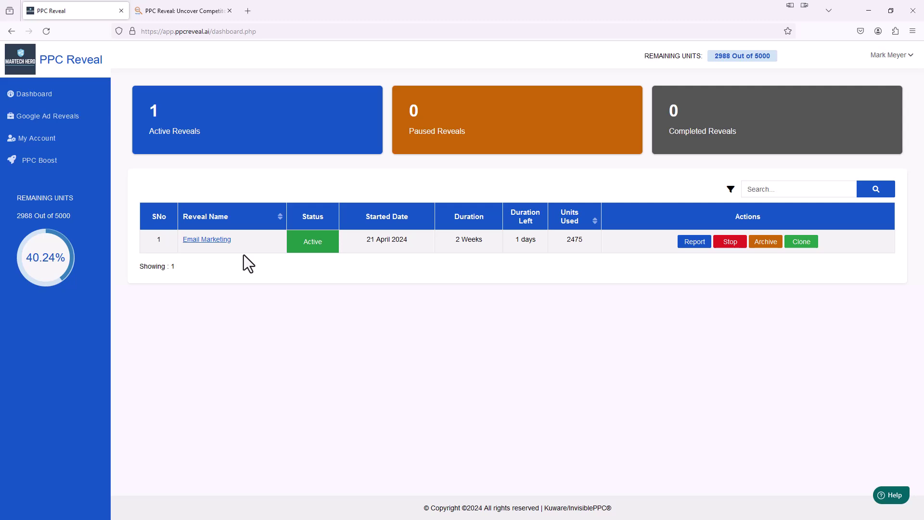
pyautogui.click(46, 99)
pyautogui.click(216, 247)
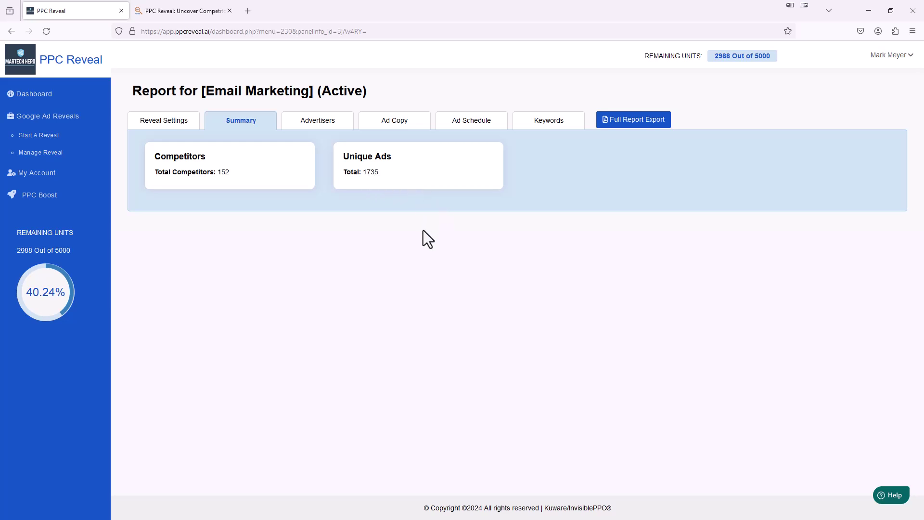
# Review the Advertisers tab's visibility chart and table, led by mailchimp.com at 97.6%
pyautogui.click(321, 132)
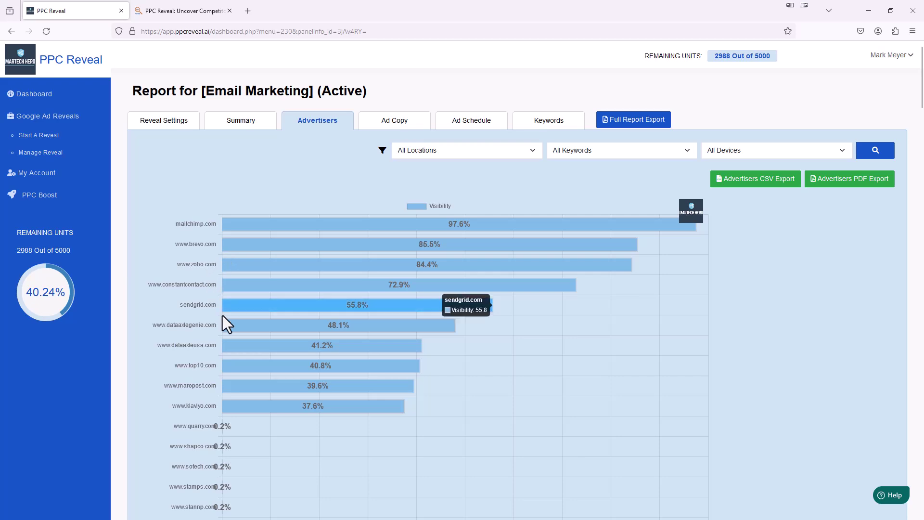
pyautogui.scroll(-2, 212, 351)
pyautogui.scroll(-2, 212, 351)
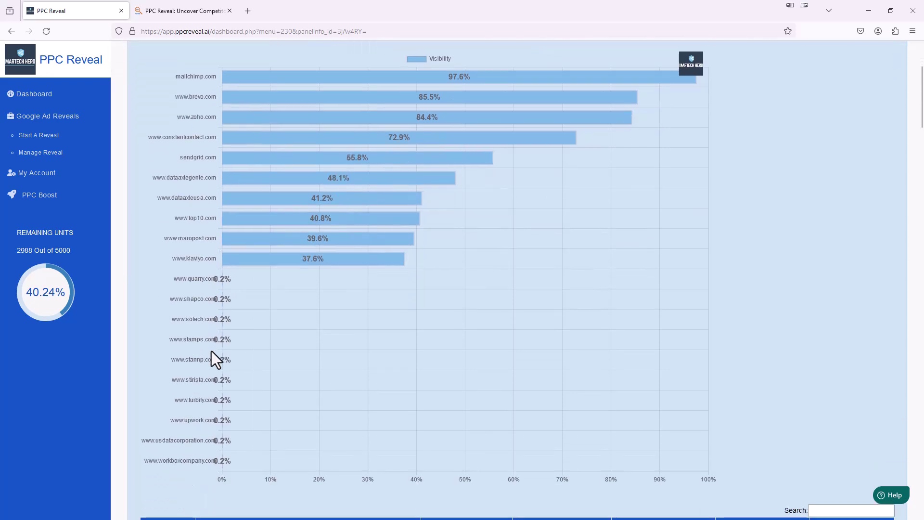
pyautogui.scroll(3, 211, 351)
pyautogui.scroll(-4, 221, 349)
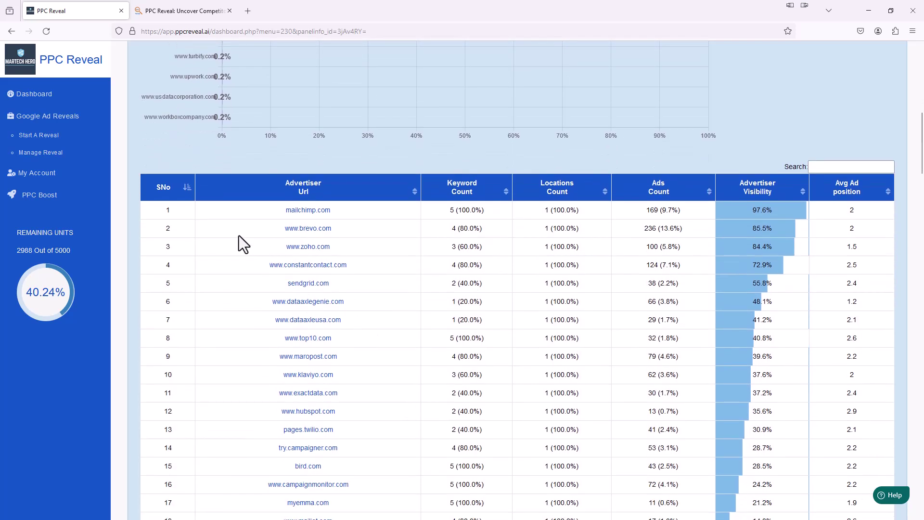
pyautogui.scroll(-2, 232, 273)
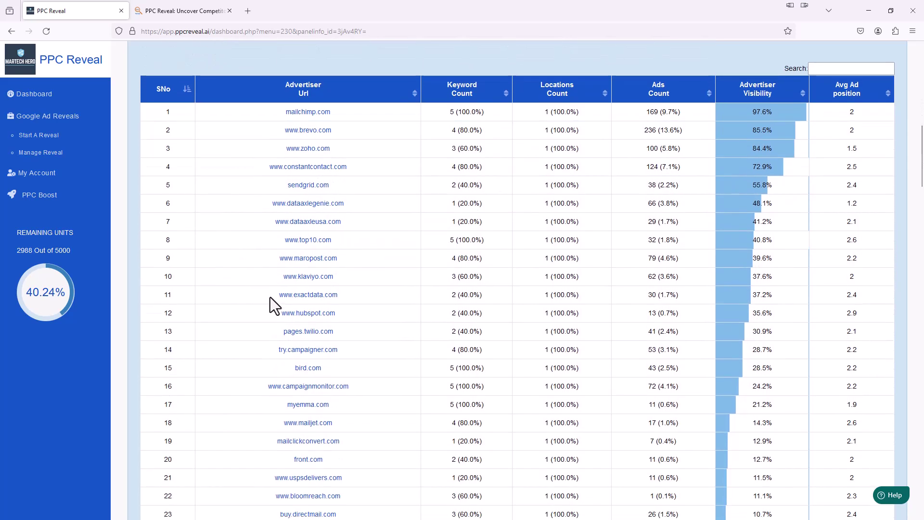
pyautogui.scroll(3, 269, 279)
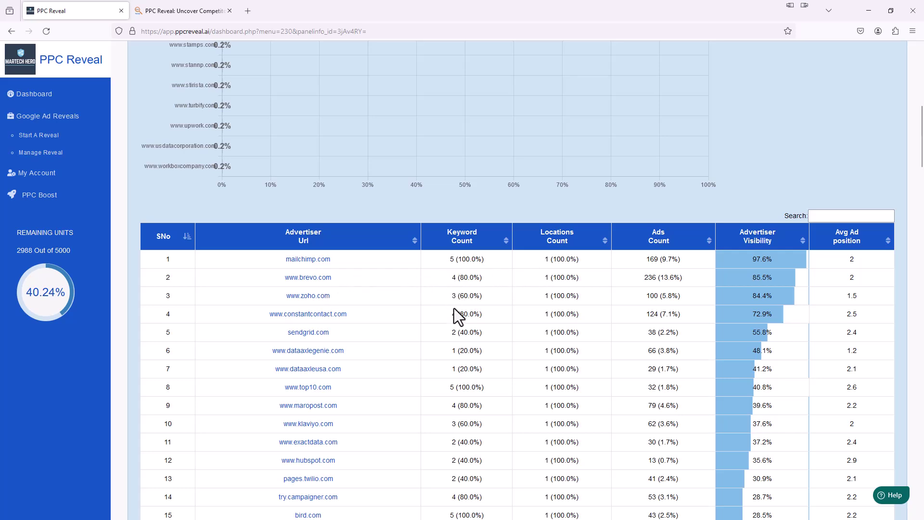
pyautogui.scroll(-1, 458, 414)
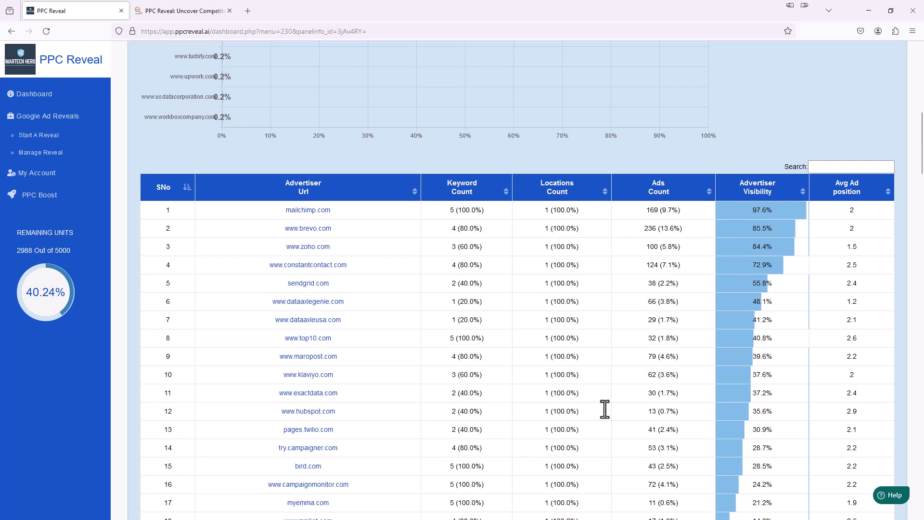
pyautogui.scroll(2, 490, 371)
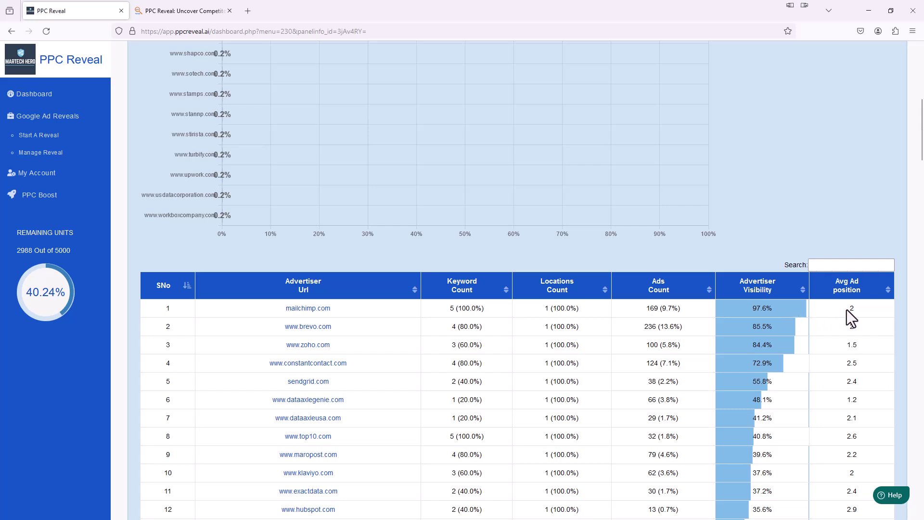
pyautogui.scroll(-3, 848, 385)
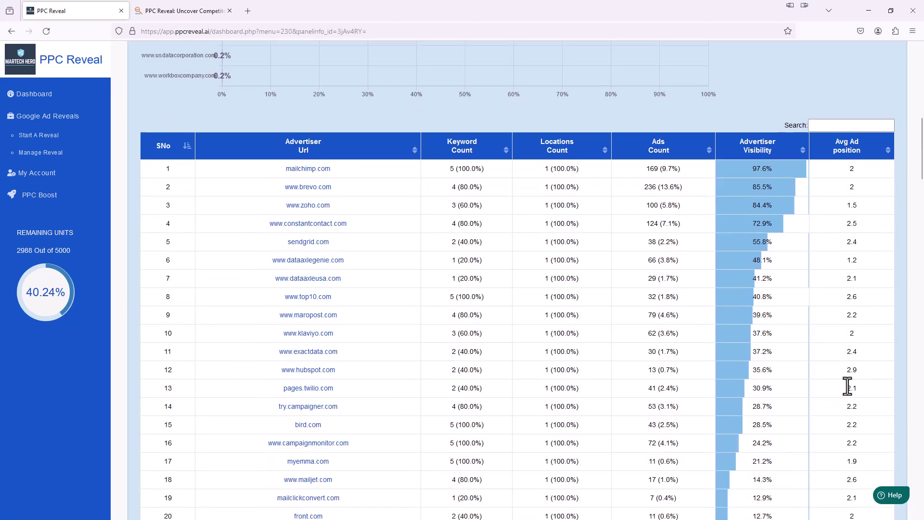
pyautogui.scroll(11, 848, 386)
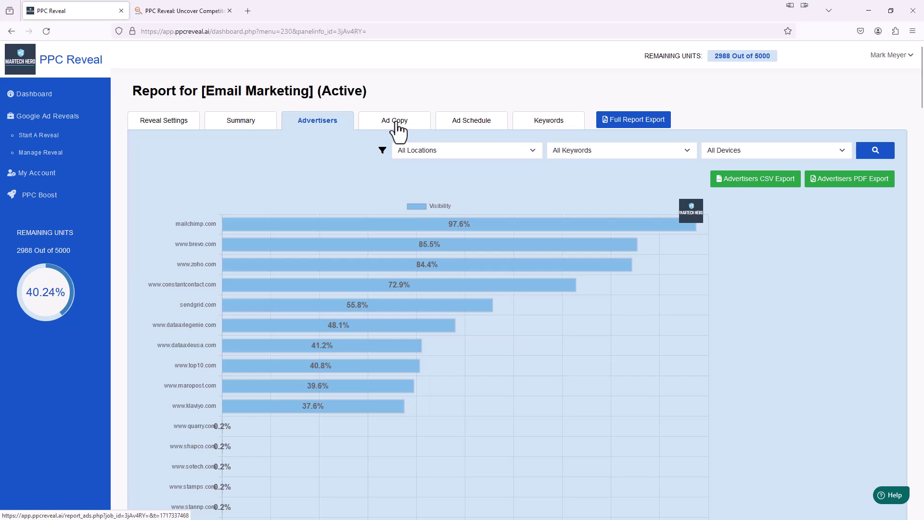
pyautogui.click(397, 127)
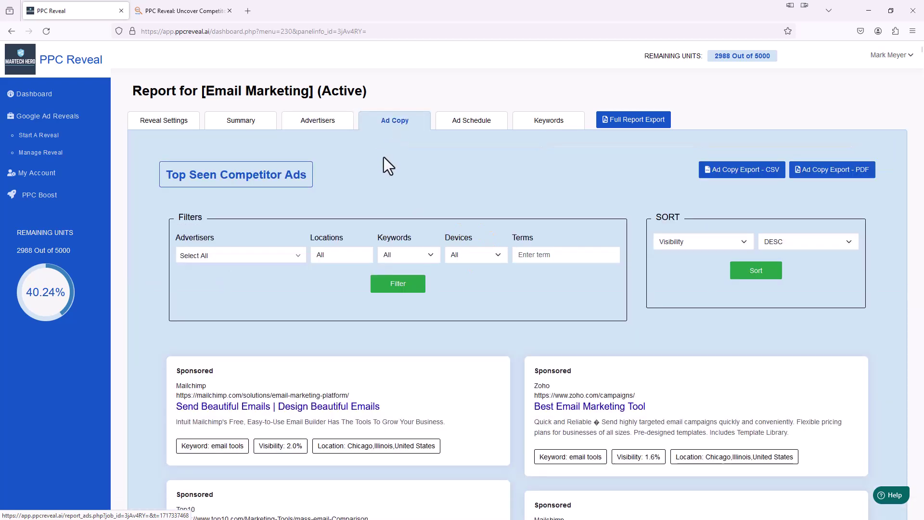
pyautogui.scroll(-2, 382, 177)
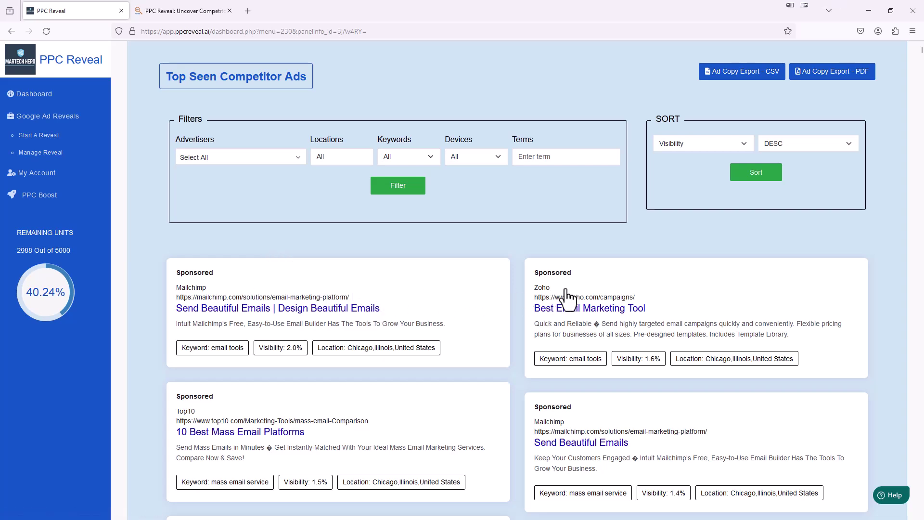
pyautogui.scroll(-7, 250, 308)
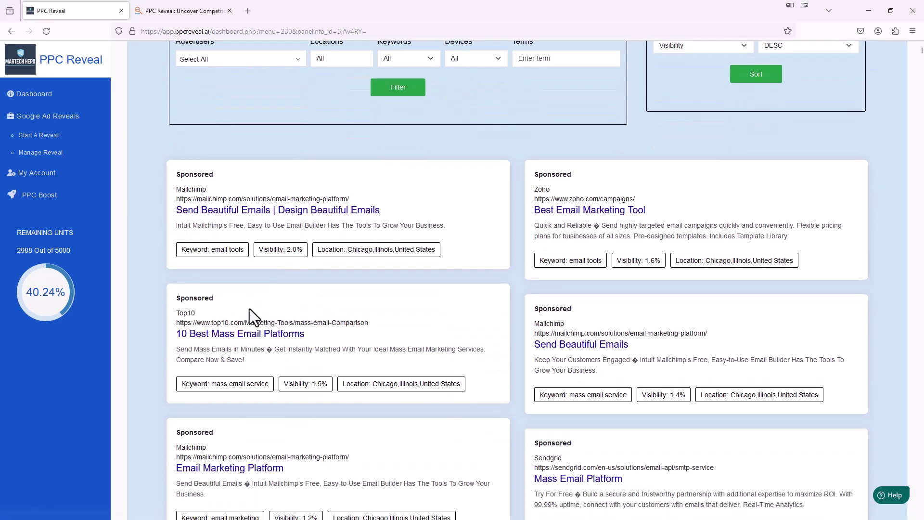
pyautogui.scroll(-2, 250, 318)
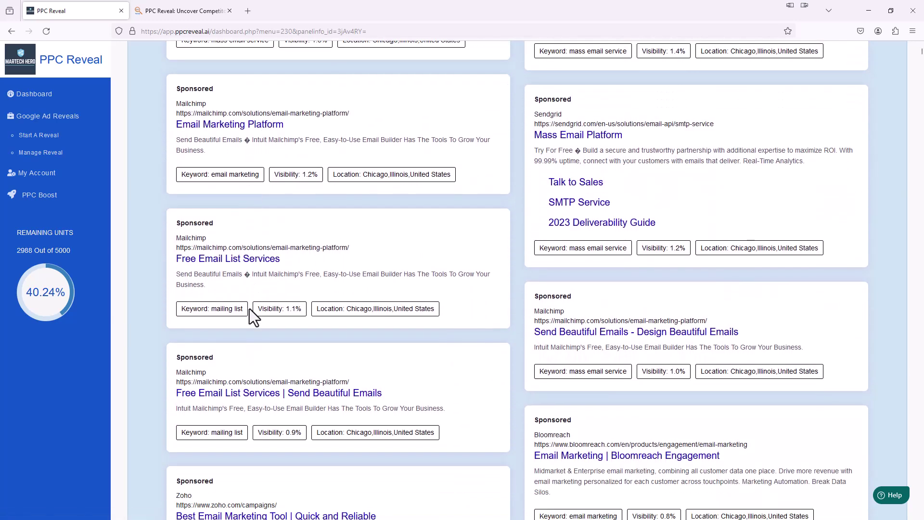
pyautogui.scroll(-2, 251, 316)
pyautogui.scroll(-4, 249, 309)
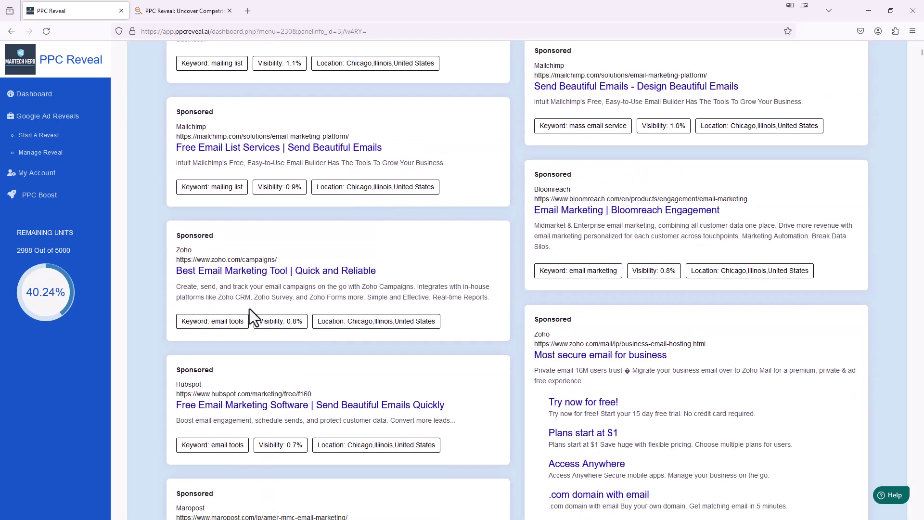
pyautogui.scroll(-3, 249, 309)
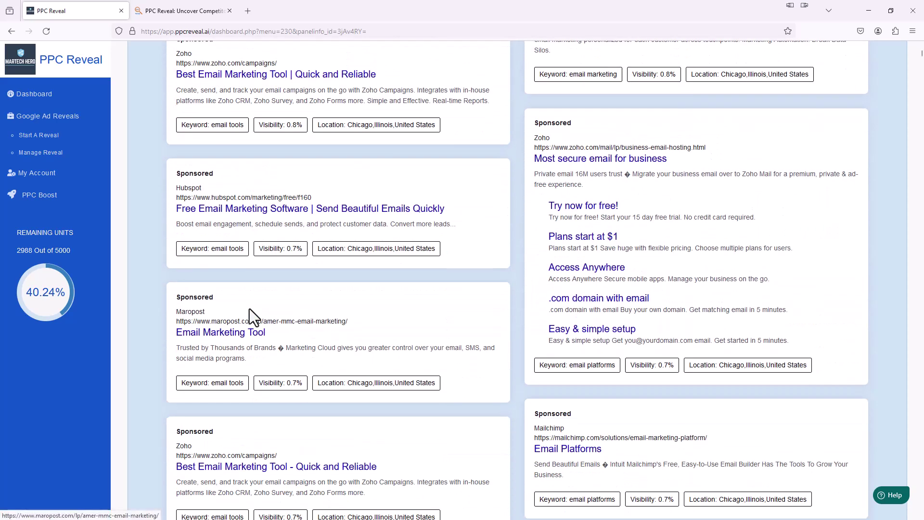
pyautogui.scroll(15, 250, 308)
pyautogui.scroll(1, 251, 315)
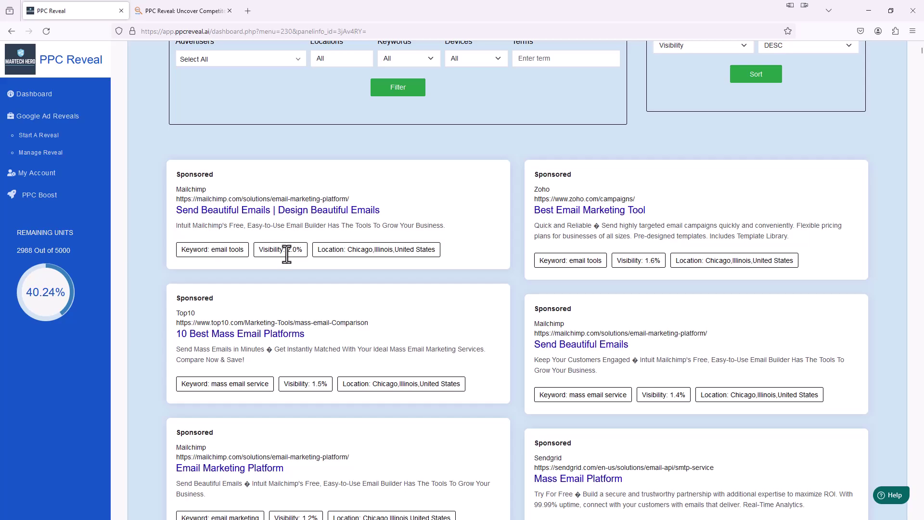
pyautogui.scroll(-4, 344, 342)
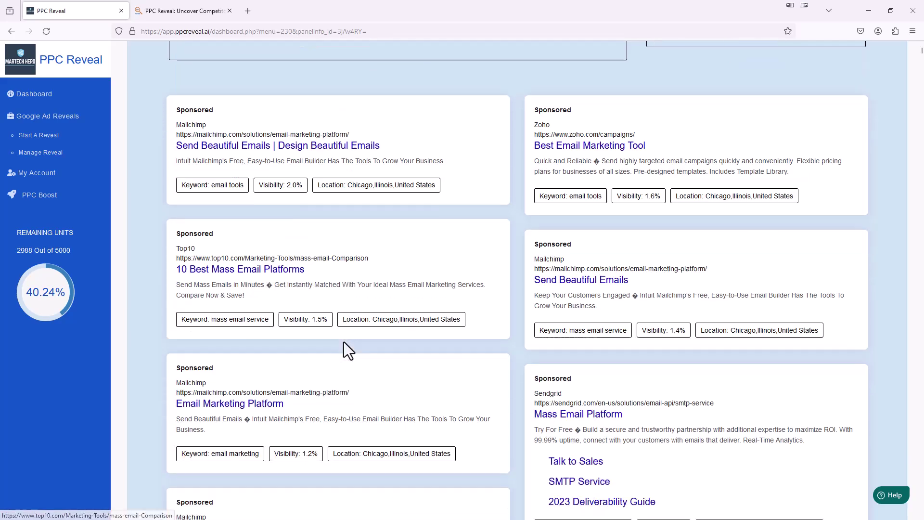
pyautogui.scroll(-15, 399, 323)
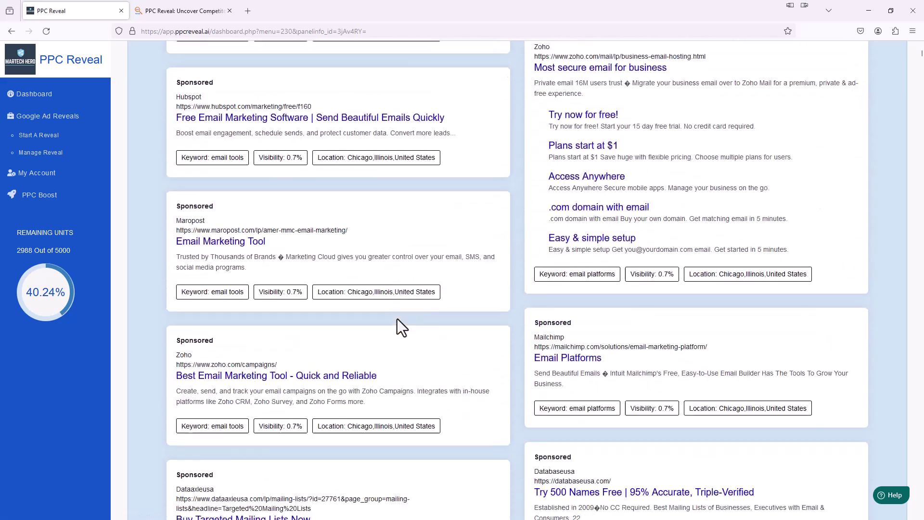
pyautogui.scroll(-6, 398, 322)
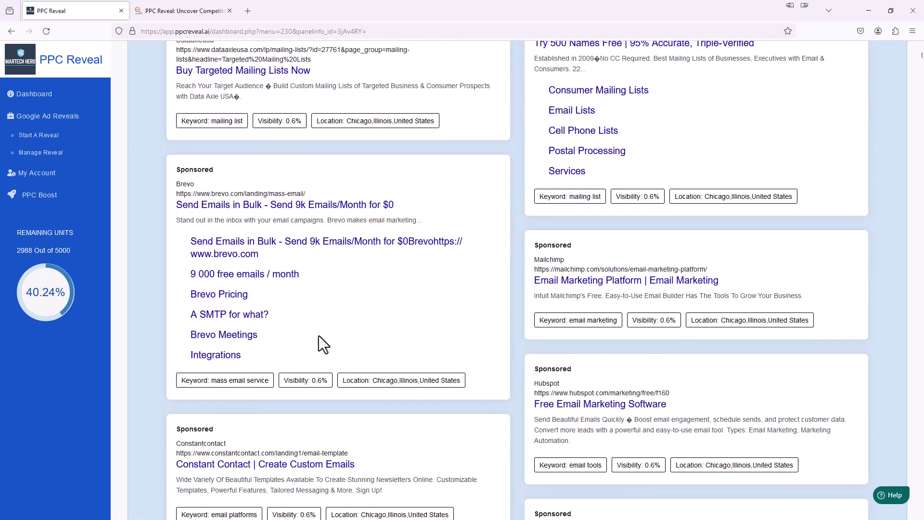
pyautogui.scroll(10, 319, 336)
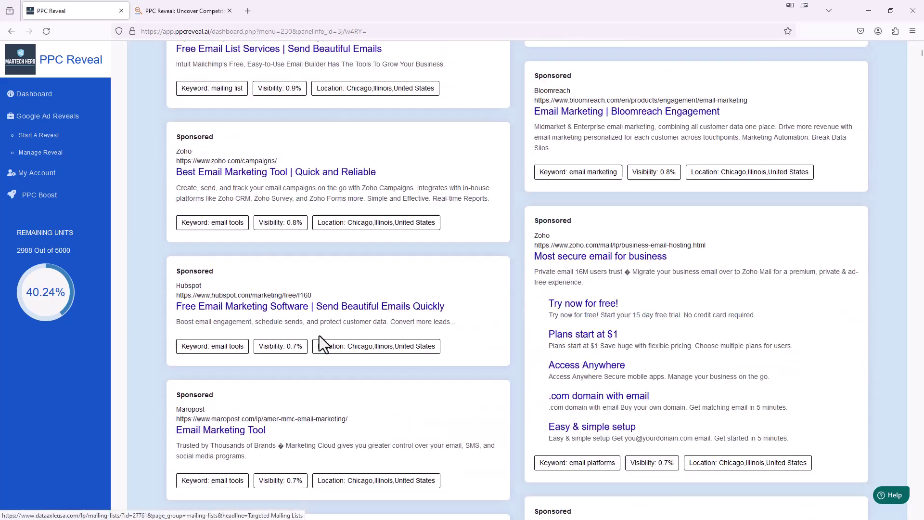
pyautogui.scroll(10, 319, 336)
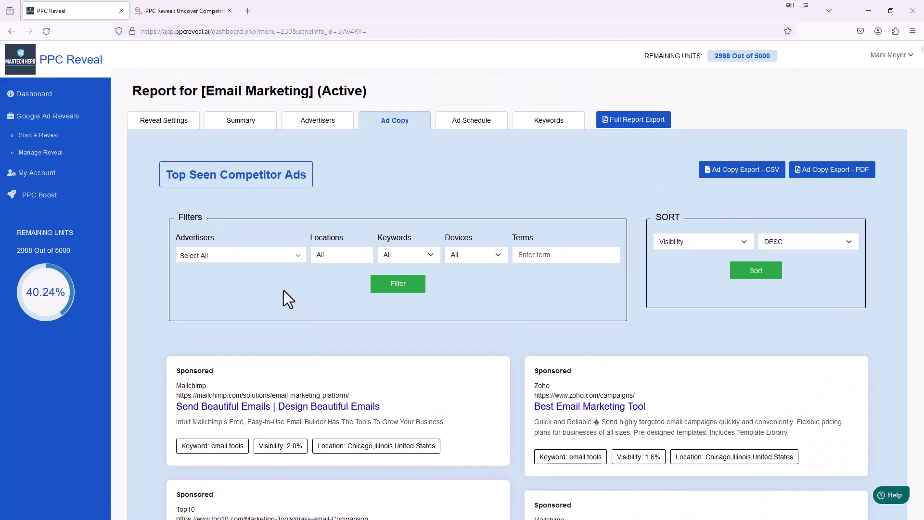
# Filter the ads to advertiser mailchimp.com, keeping Keywords and Devices at All
pyautogui.click(294, 256)
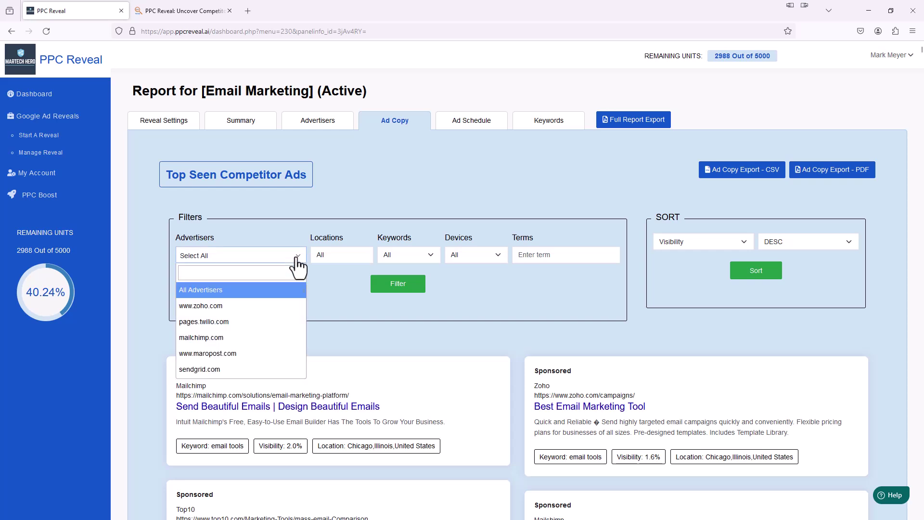
pyautogui.click(212, 339)
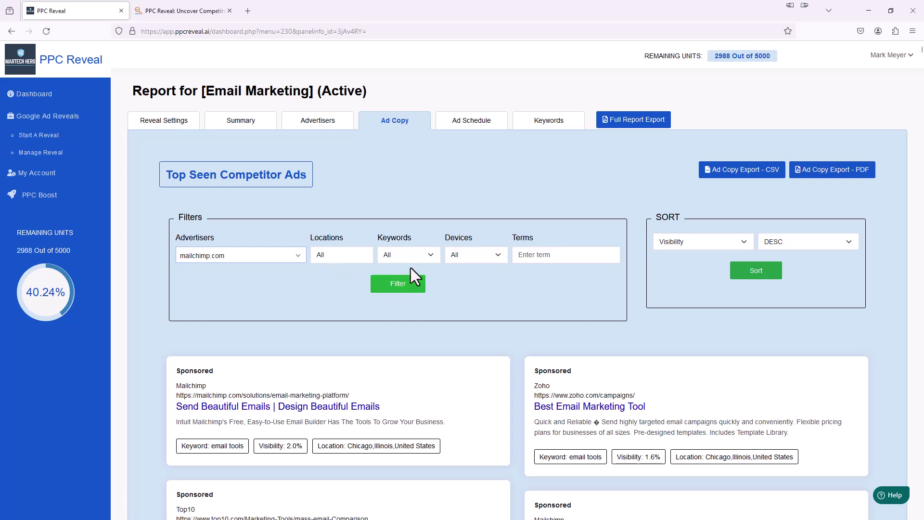
pyautogui.click(428, 254)
pyautogui.click(465, 289)
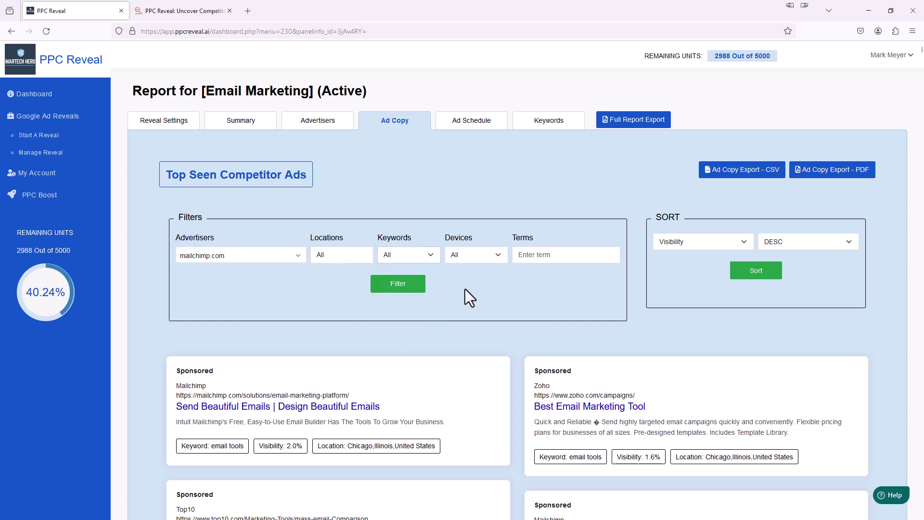
pyautogui.click(498, 256)
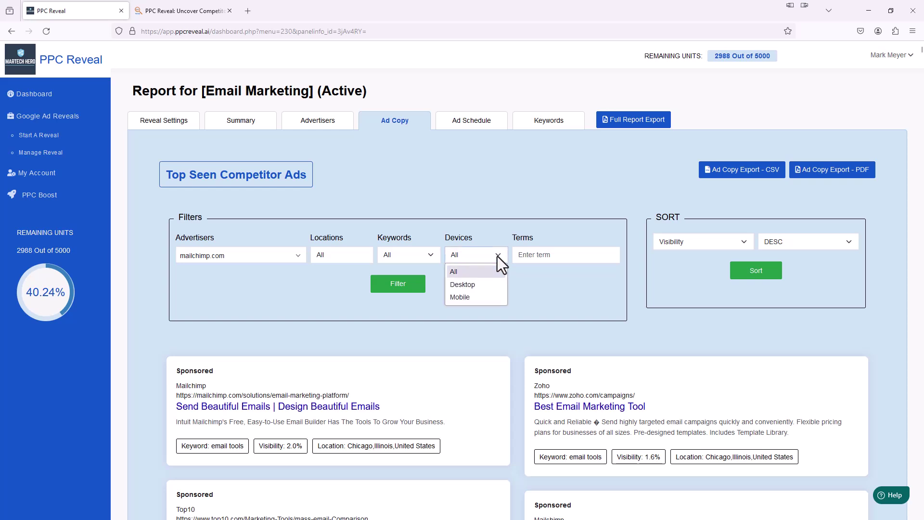
pyautogui.click(527, 285)
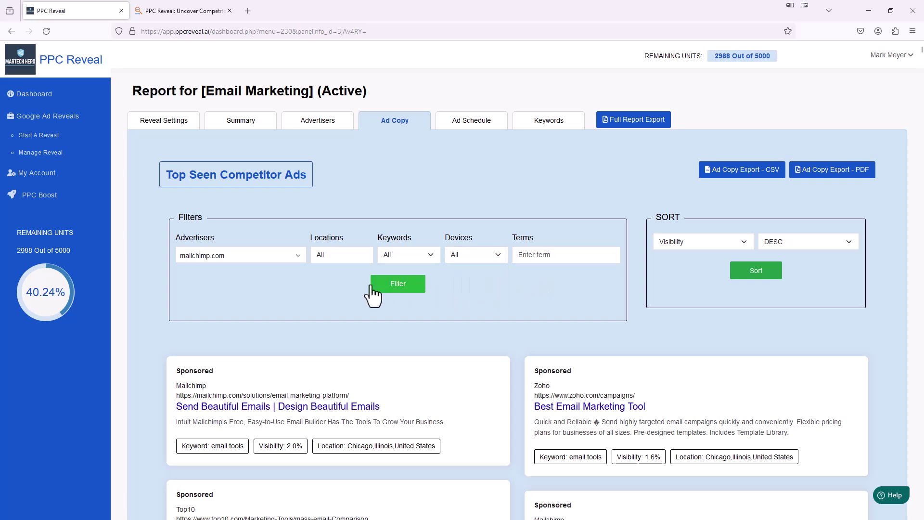
pyautogui.click(393, 284)
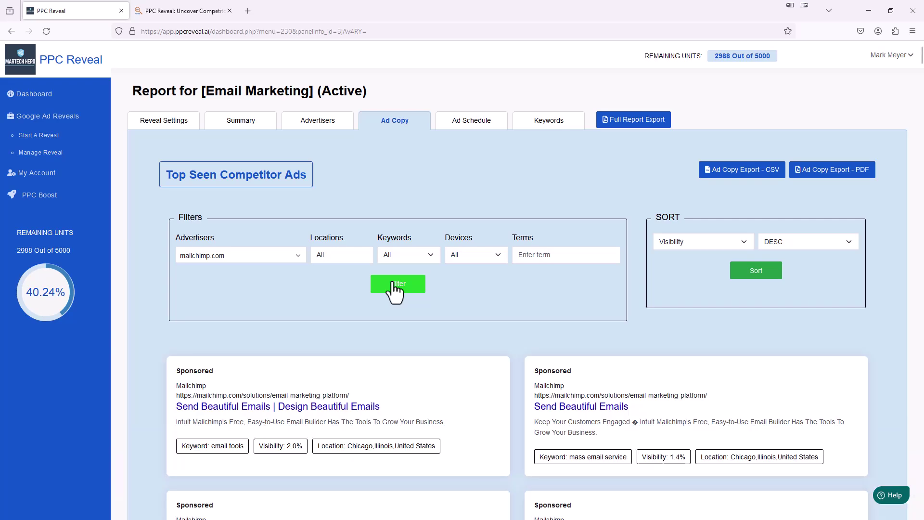
# Scroll through the filtered Mailchimp ads, from 2.0% down to 0.1% visibility
pyautogui.scroll(-2, 277, 311)
pyautogui.scroll(-2, 277, 309)
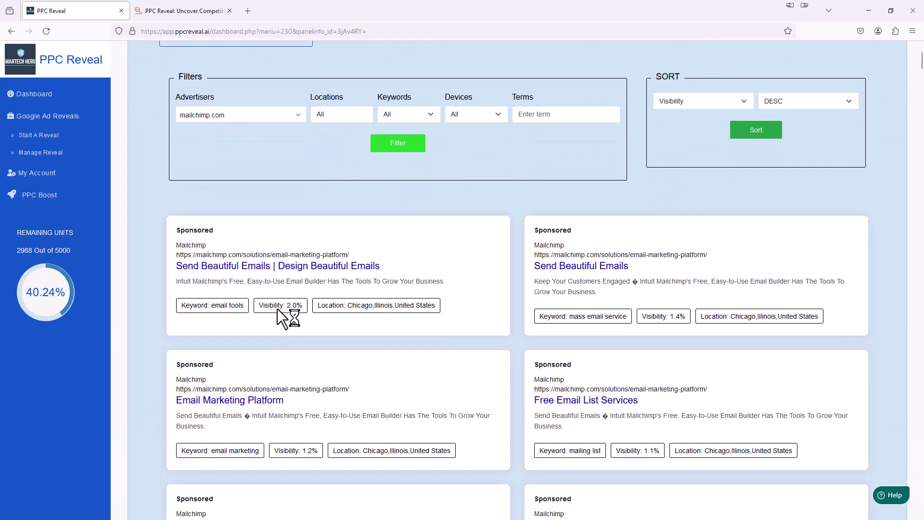
pyautogui.scroll(-2, 277, 309)
pyautogui.scroll(-11, 277, 309)
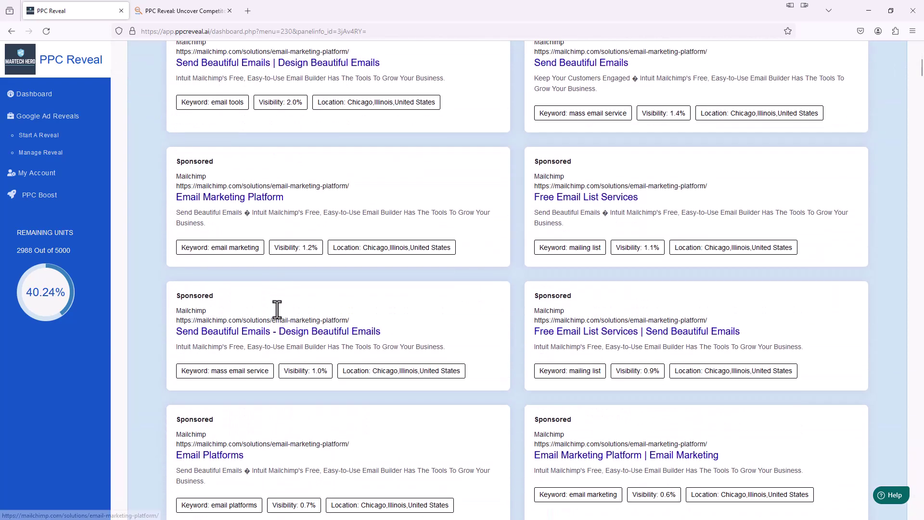
pyautogui.scroll(-14, 277, 309)
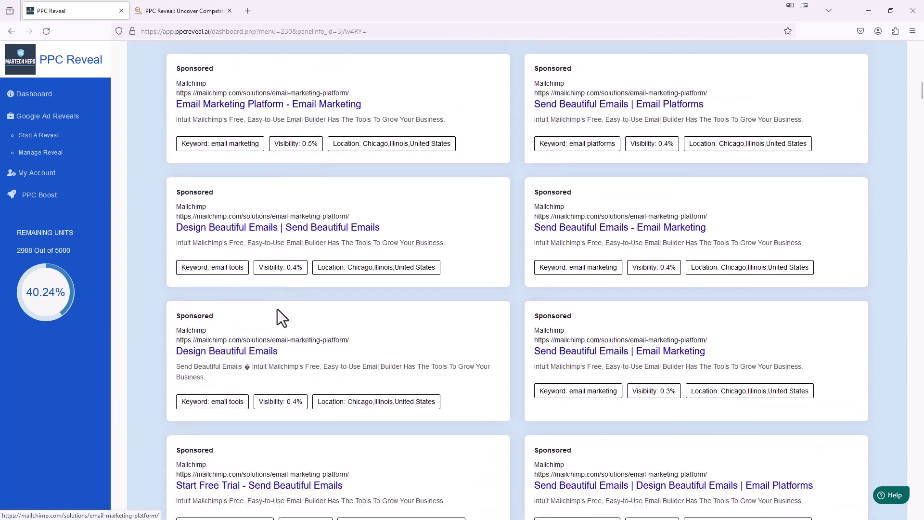
pyautogui.scroll(-18, 277, 309)
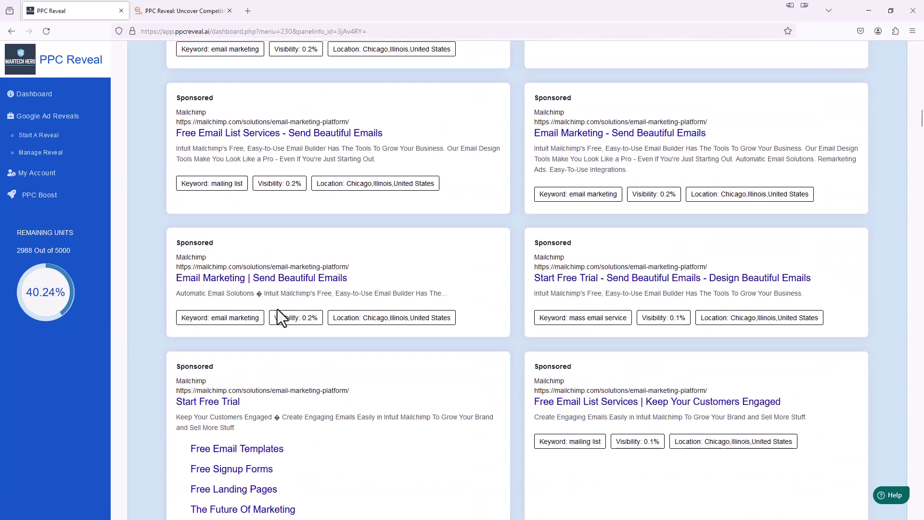
pyautogui.scroll(15, 289, 319)
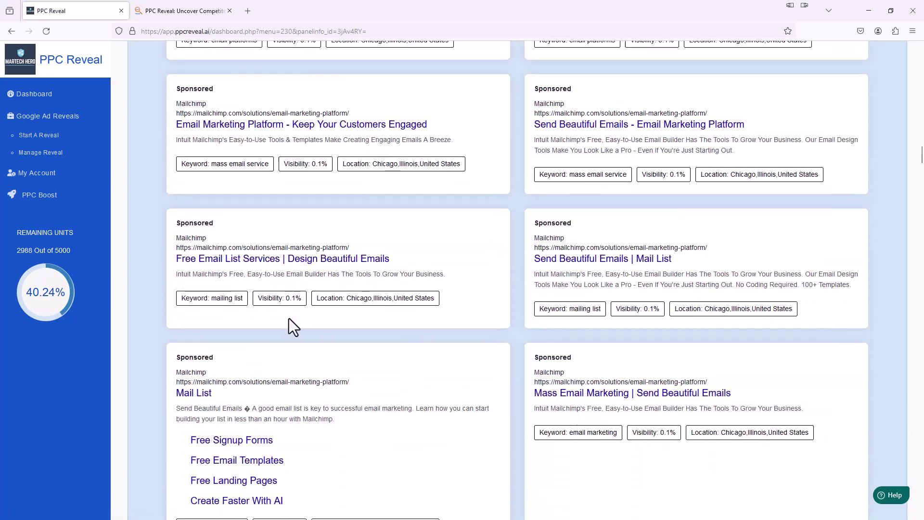
pyautogui.scroll(10, 295, 320)
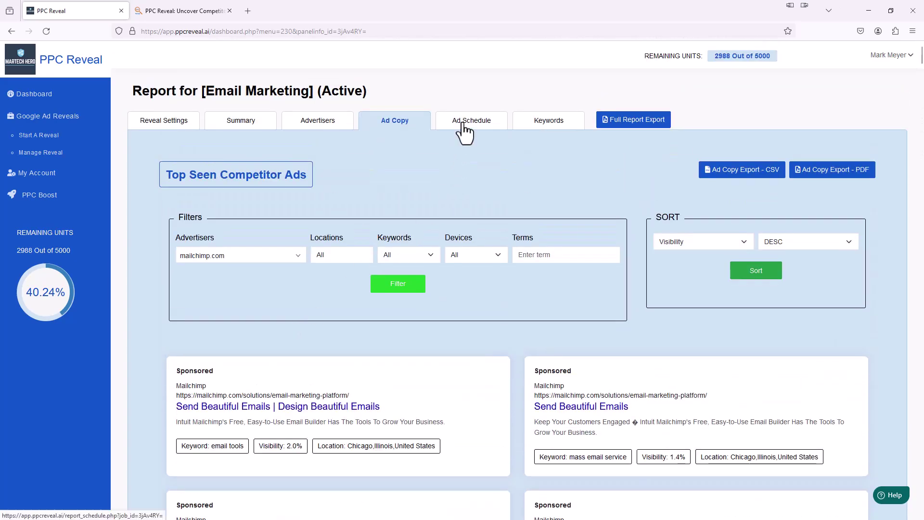
pyautogui.click(463, 126)
pyautogui.scroll(-2, 414, 240)
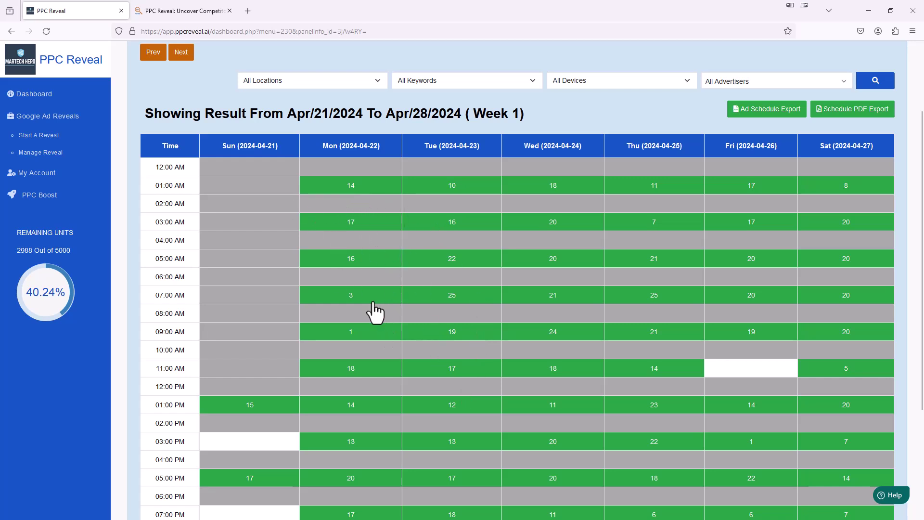
pyautogui.scroll(-2, 370, 308)
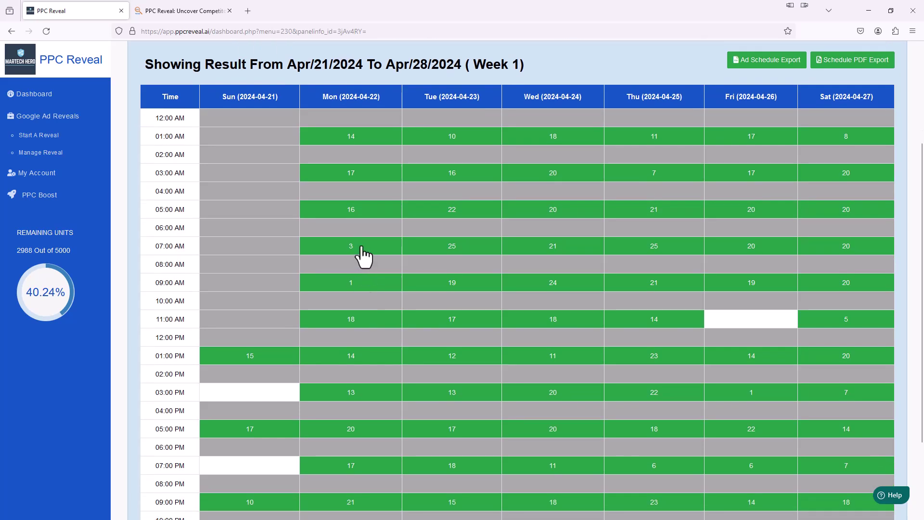
pyautogui.scroll(-2, 360, 270)
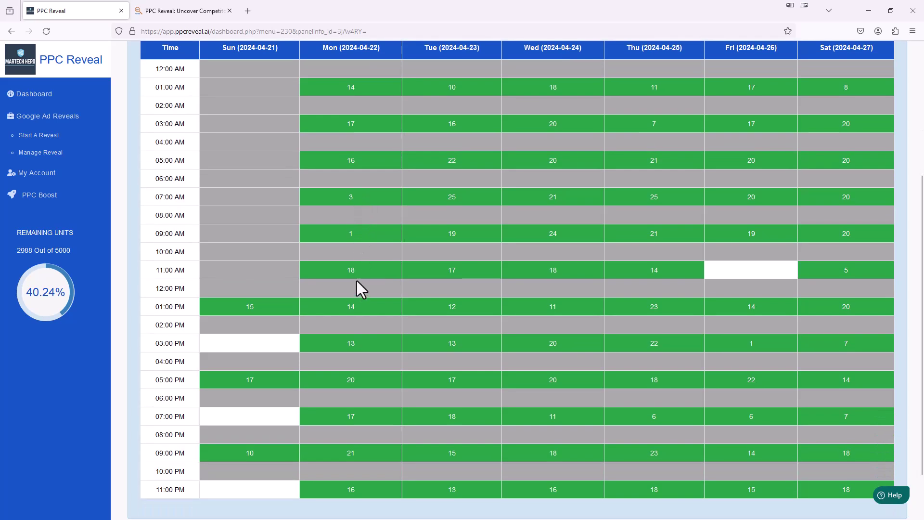
pyautogui.scroll(4, 357, 279)
pyautogui.scroll(-6, 378, 286)
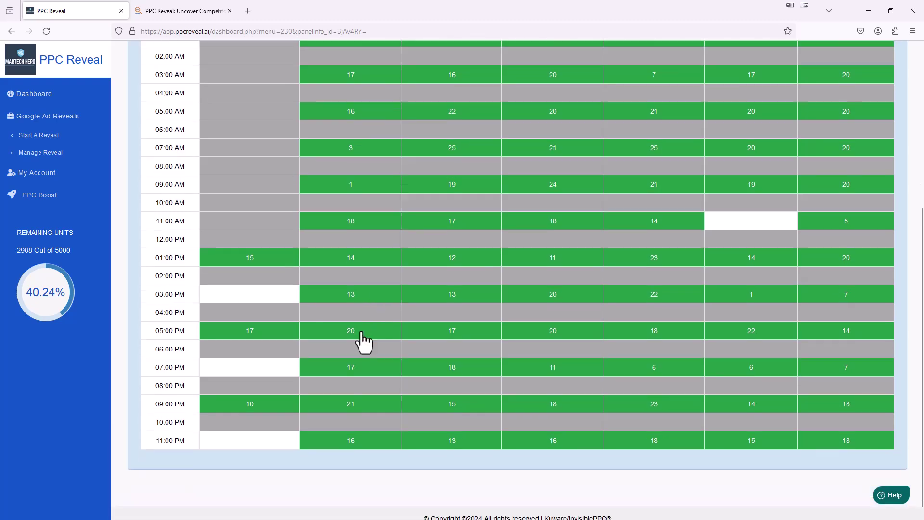
pyautogui.scroll(5, 363, 416)
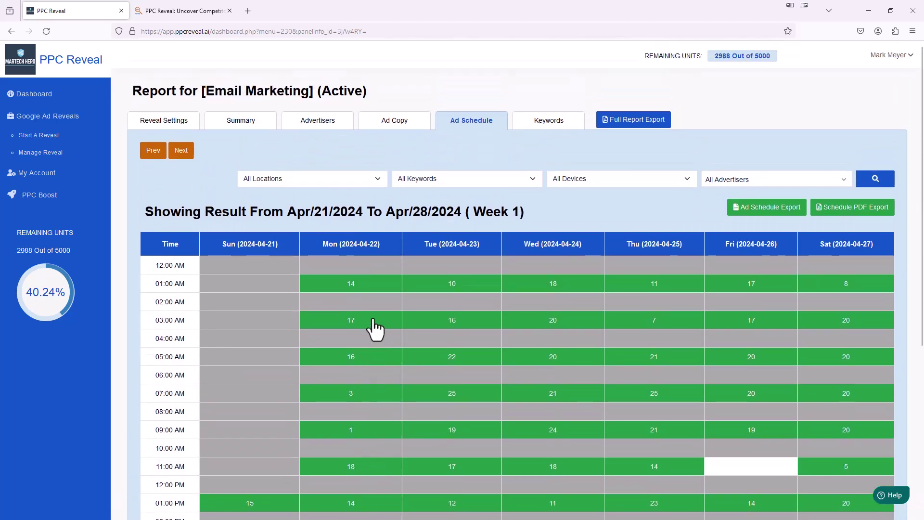
pyautogui.scroll(-4, 457, 305)
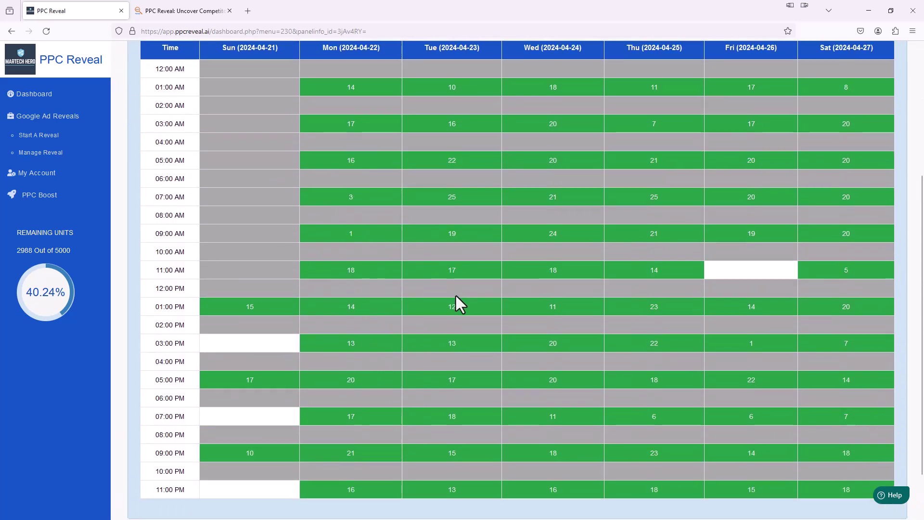
pyautogui.scroll(-2, 456, 303)
pyautogui.scroll(5, 454, 305)
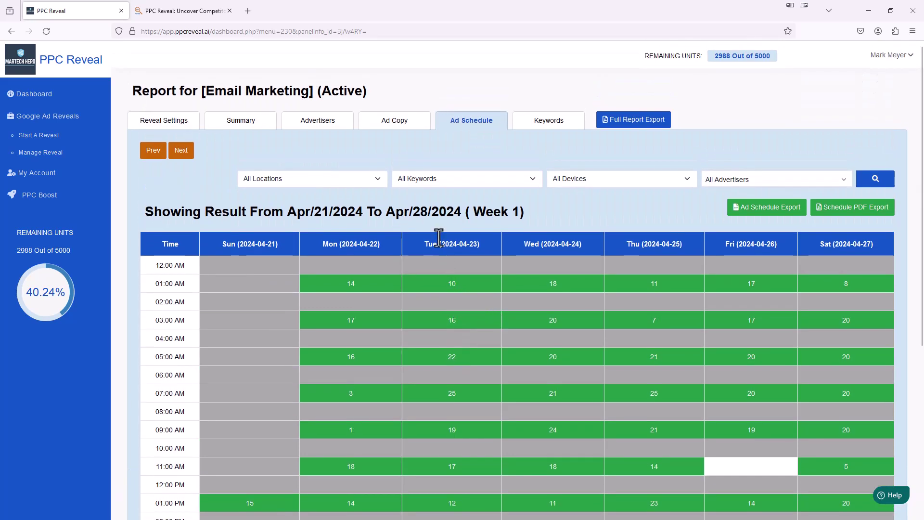
# Filter the Week 1 ad schedule to sendgrid.com and scroll through its hourly slots
pyautogui.click(840, 191)
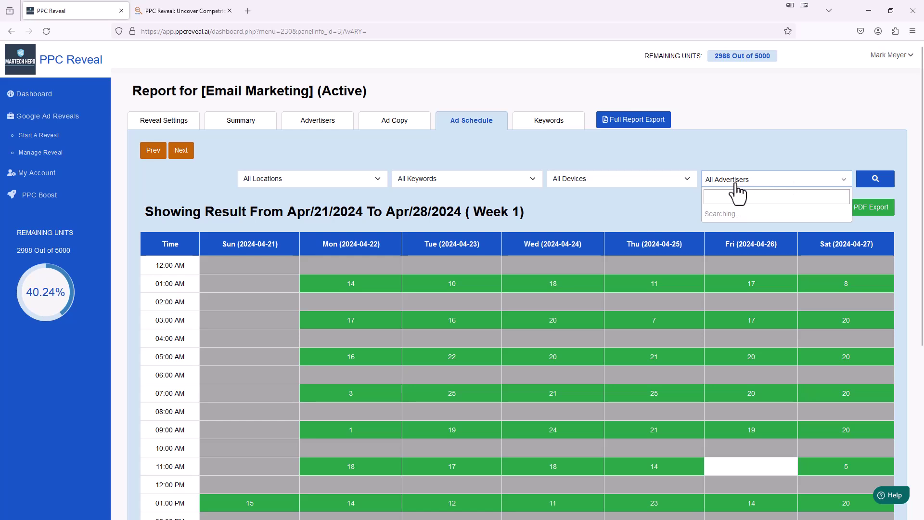
pyautogui.click(751, 185)
pyautogui.click(748, 185)
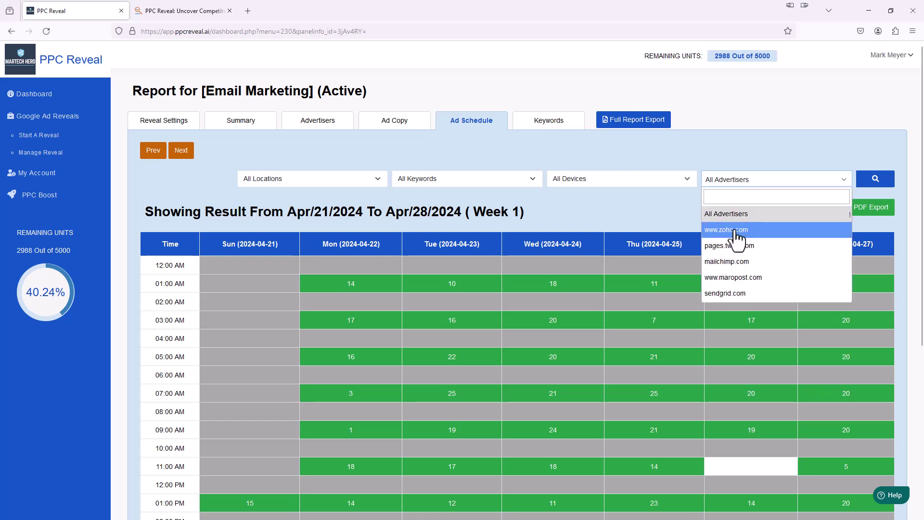
pyautogui.click(734, 294)
pyautogui.click(868, 189)
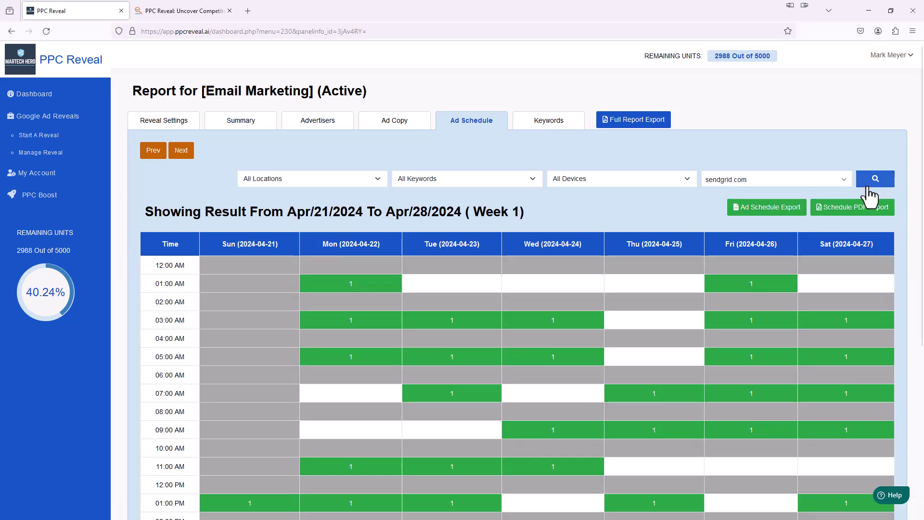
pyautogui.scroll(-5, 433, 291)
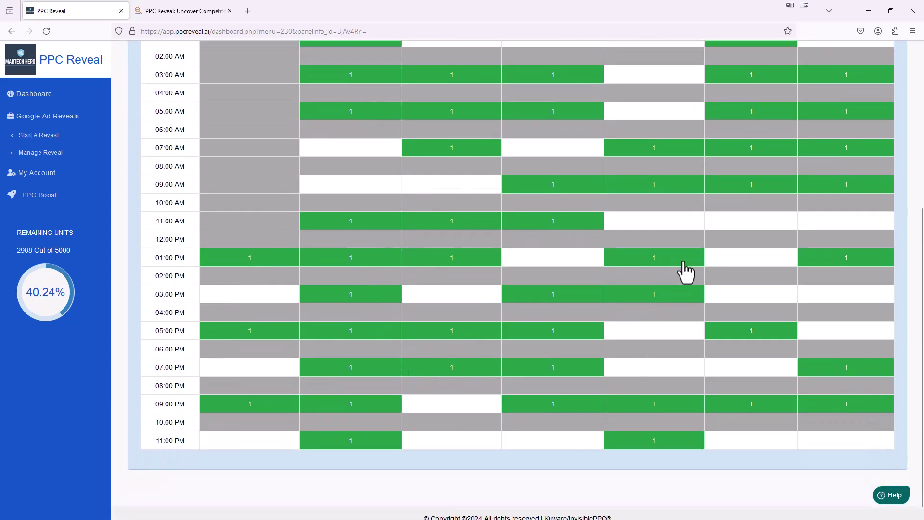
pyautogui.scroll(2, 677, 246)
pyautogui.scroll(3, 408, 276)
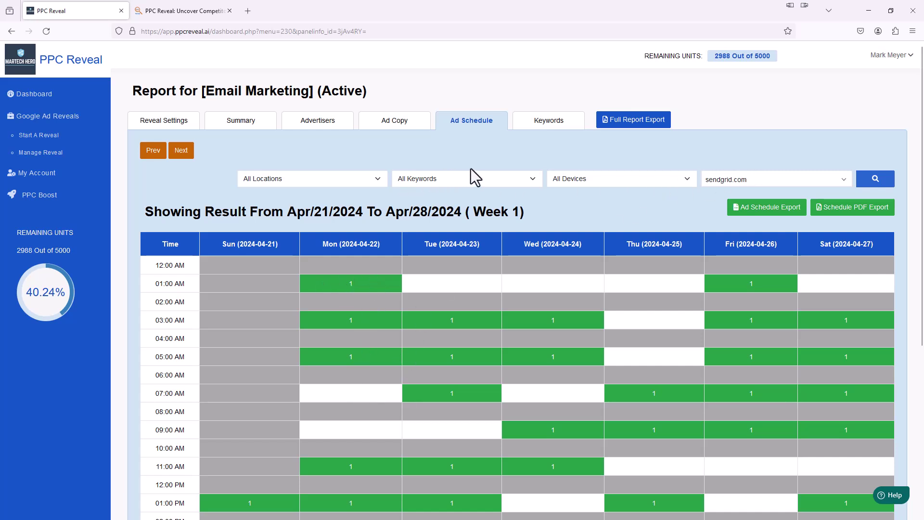
# Review advertiser counts per keyword, from email marketing (80) down to email tools (32)
pyautogui.click(558, 138)
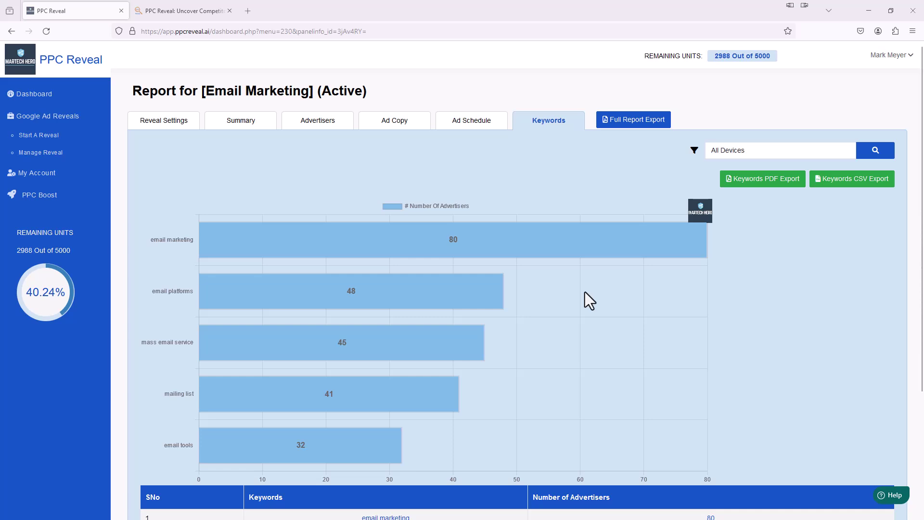
pyautogui.moveTo(385, 285)
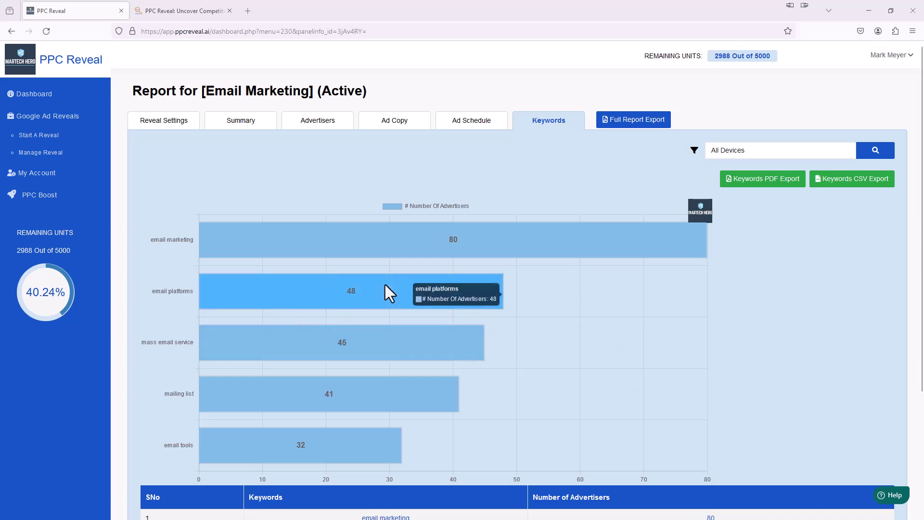
pyautogui.moveTo(221, 447)
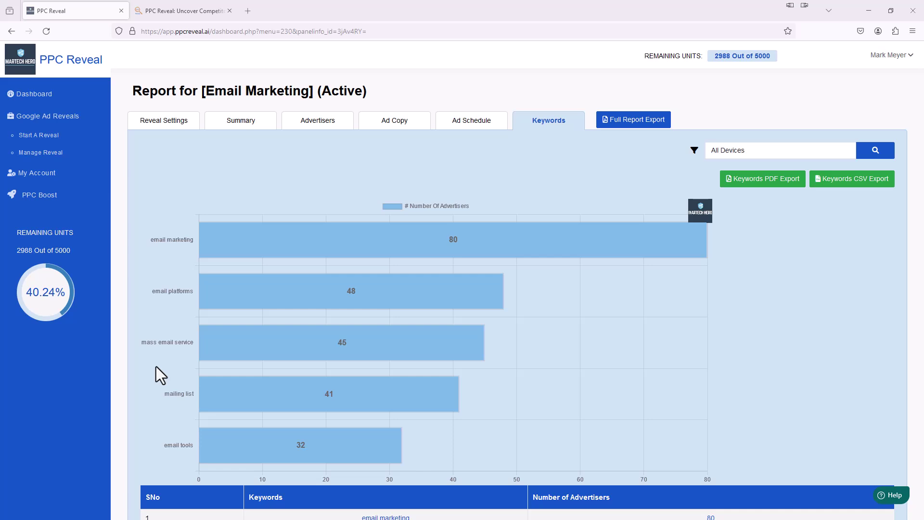
pyautogui.scroll(-3, 156, 367)
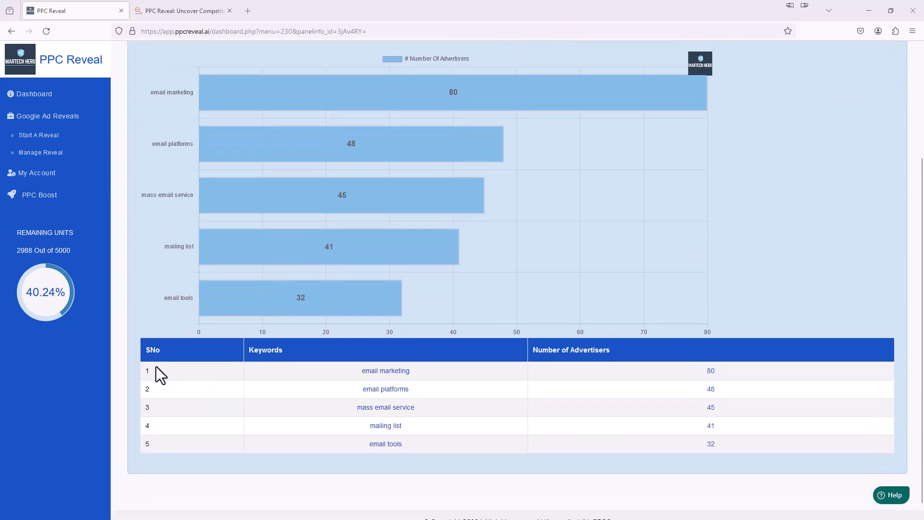
pyautogui.scroll(-1, 169, 378)
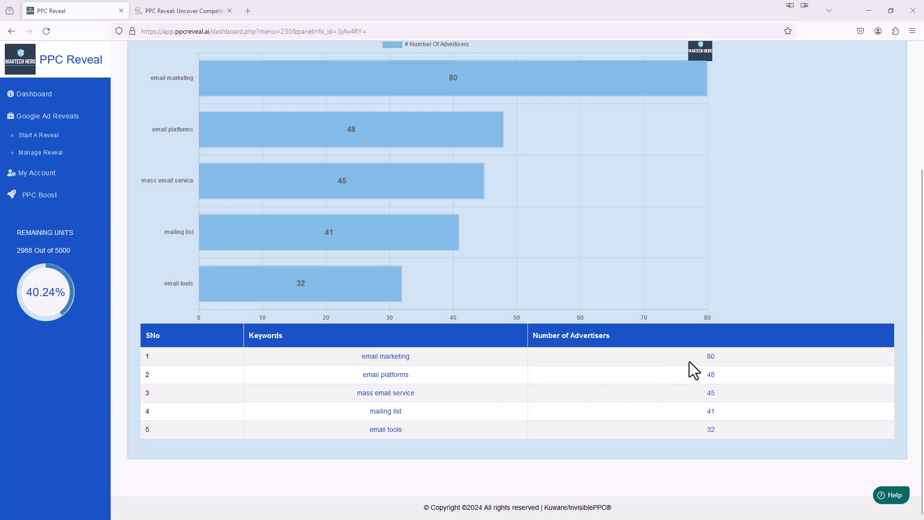
pyautogui.scroll(3, 486, 410)
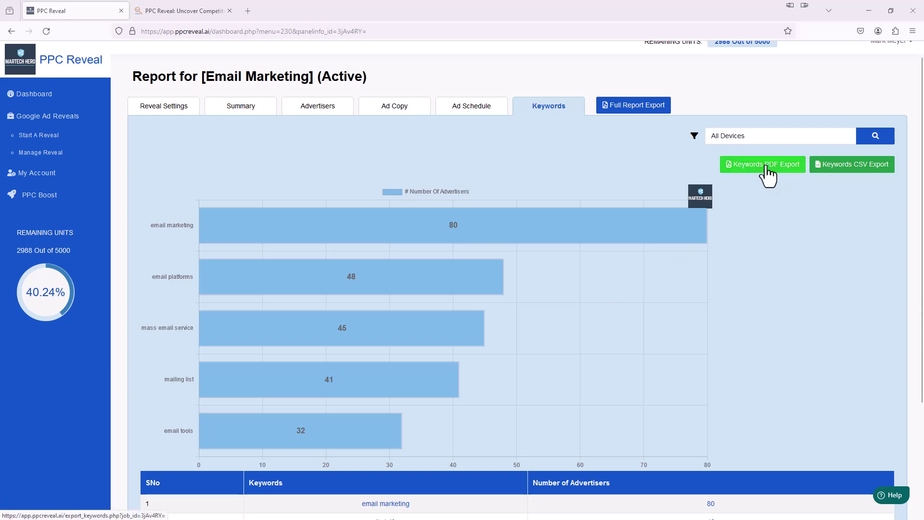
# Export the Keywords report as a PDF, scroll through it, and close its tab
pyautogui.click(757, 168)
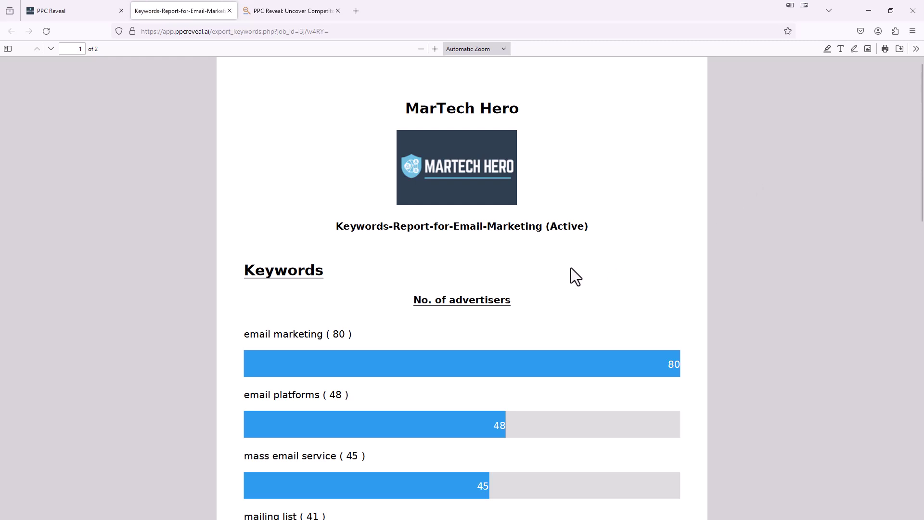
pyautogui.scroll(-7, 452, 273)
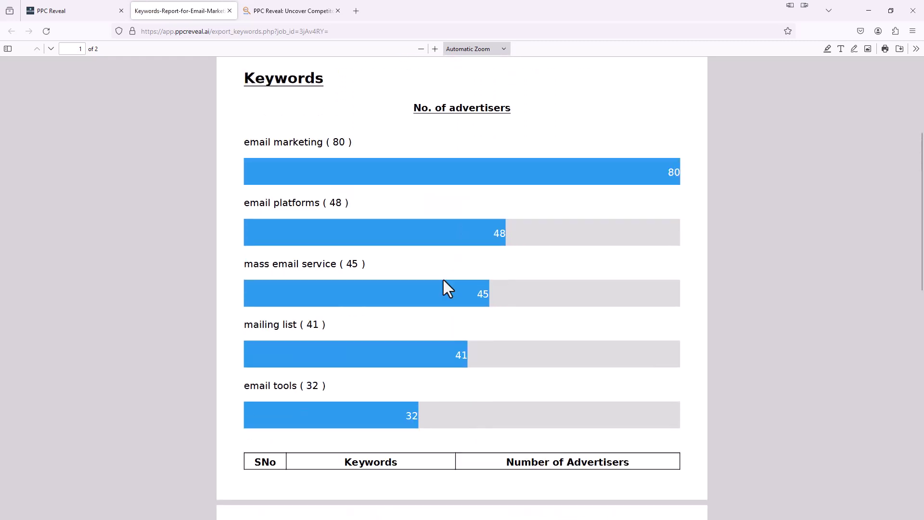
pyautogui.scroll(8, 435, 294)
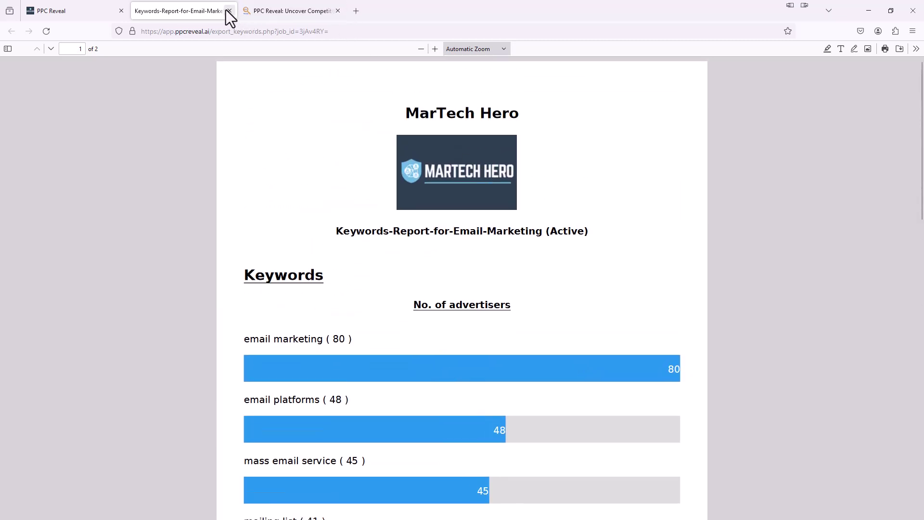
pyautogui.click(228, 11)
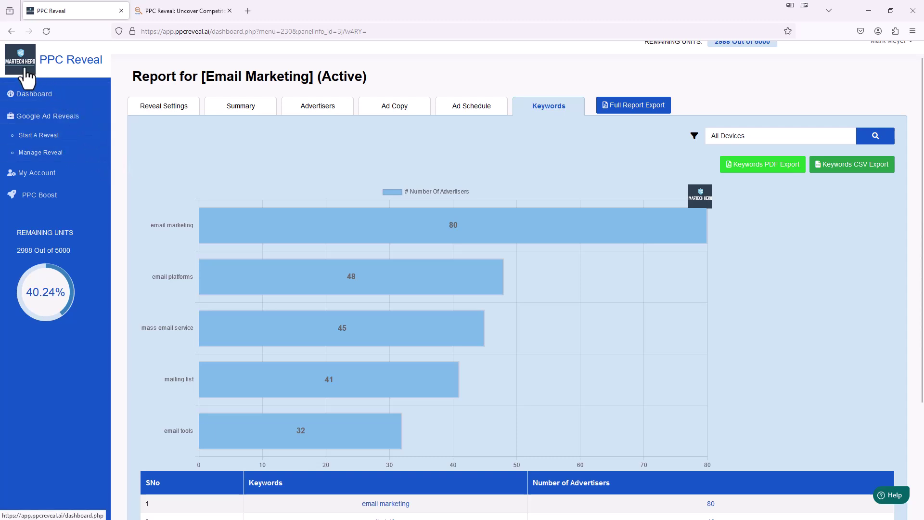
# Go to My Account > Settings to view the account settings page
pyautogui.click(42, 174)
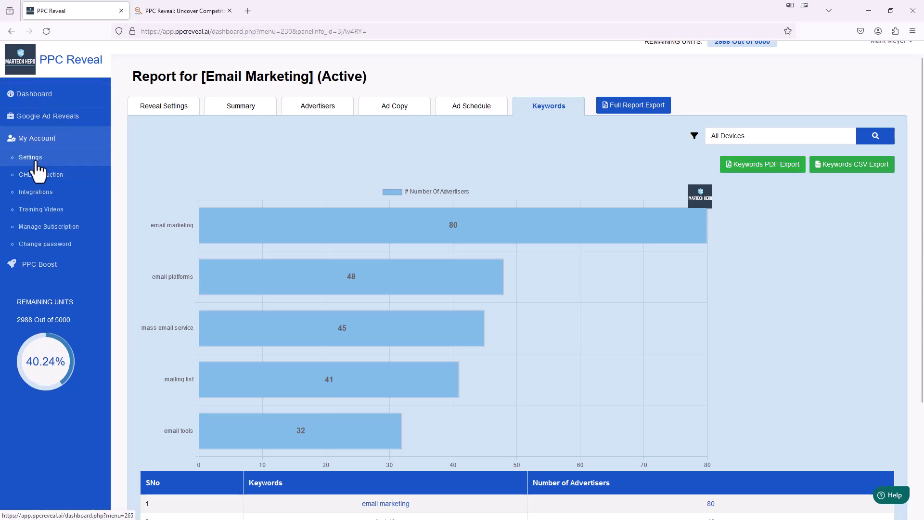
pyautogui.click(36, 162)
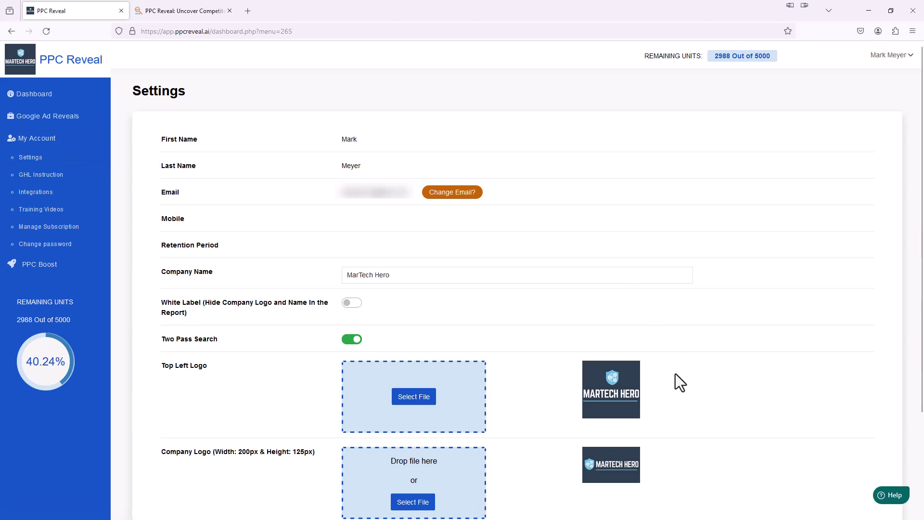